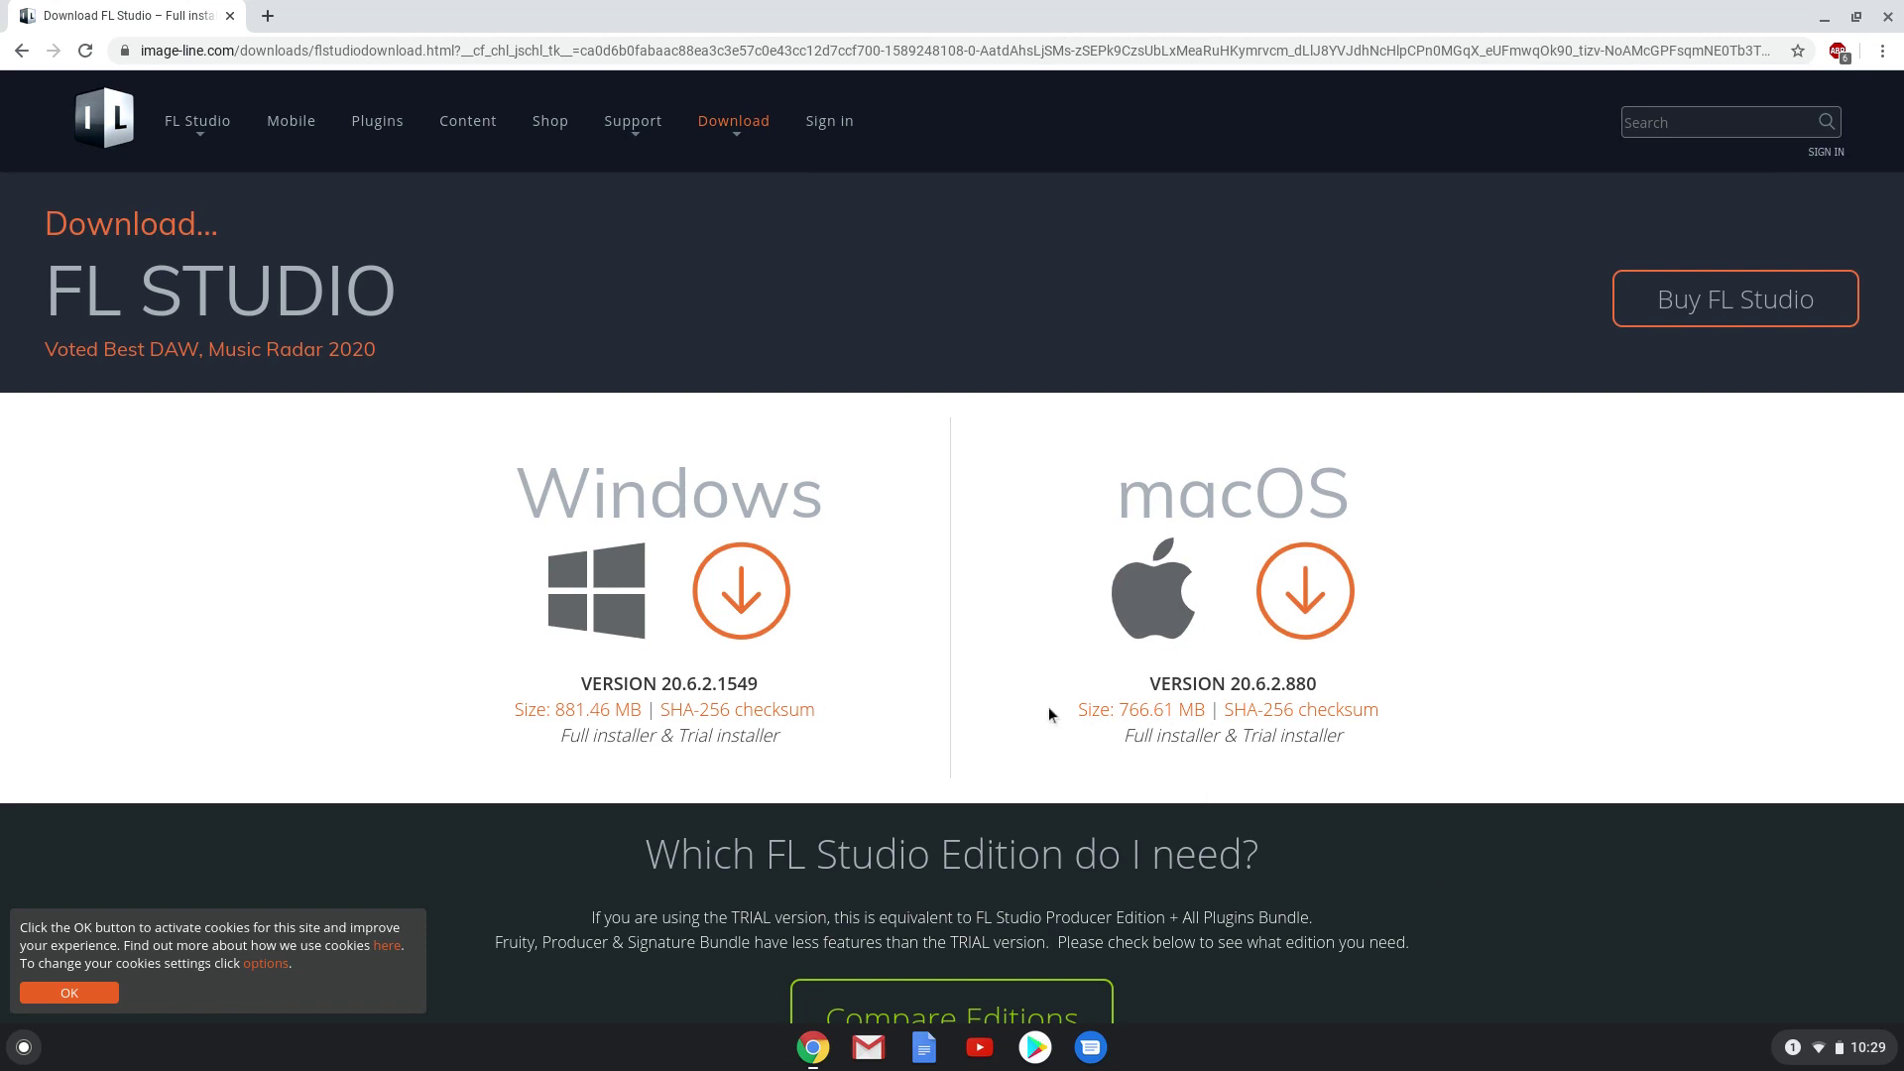
- Download the FL Studio 20.6.2 Windows installer from the Image-Line page
left_click(778, 609)
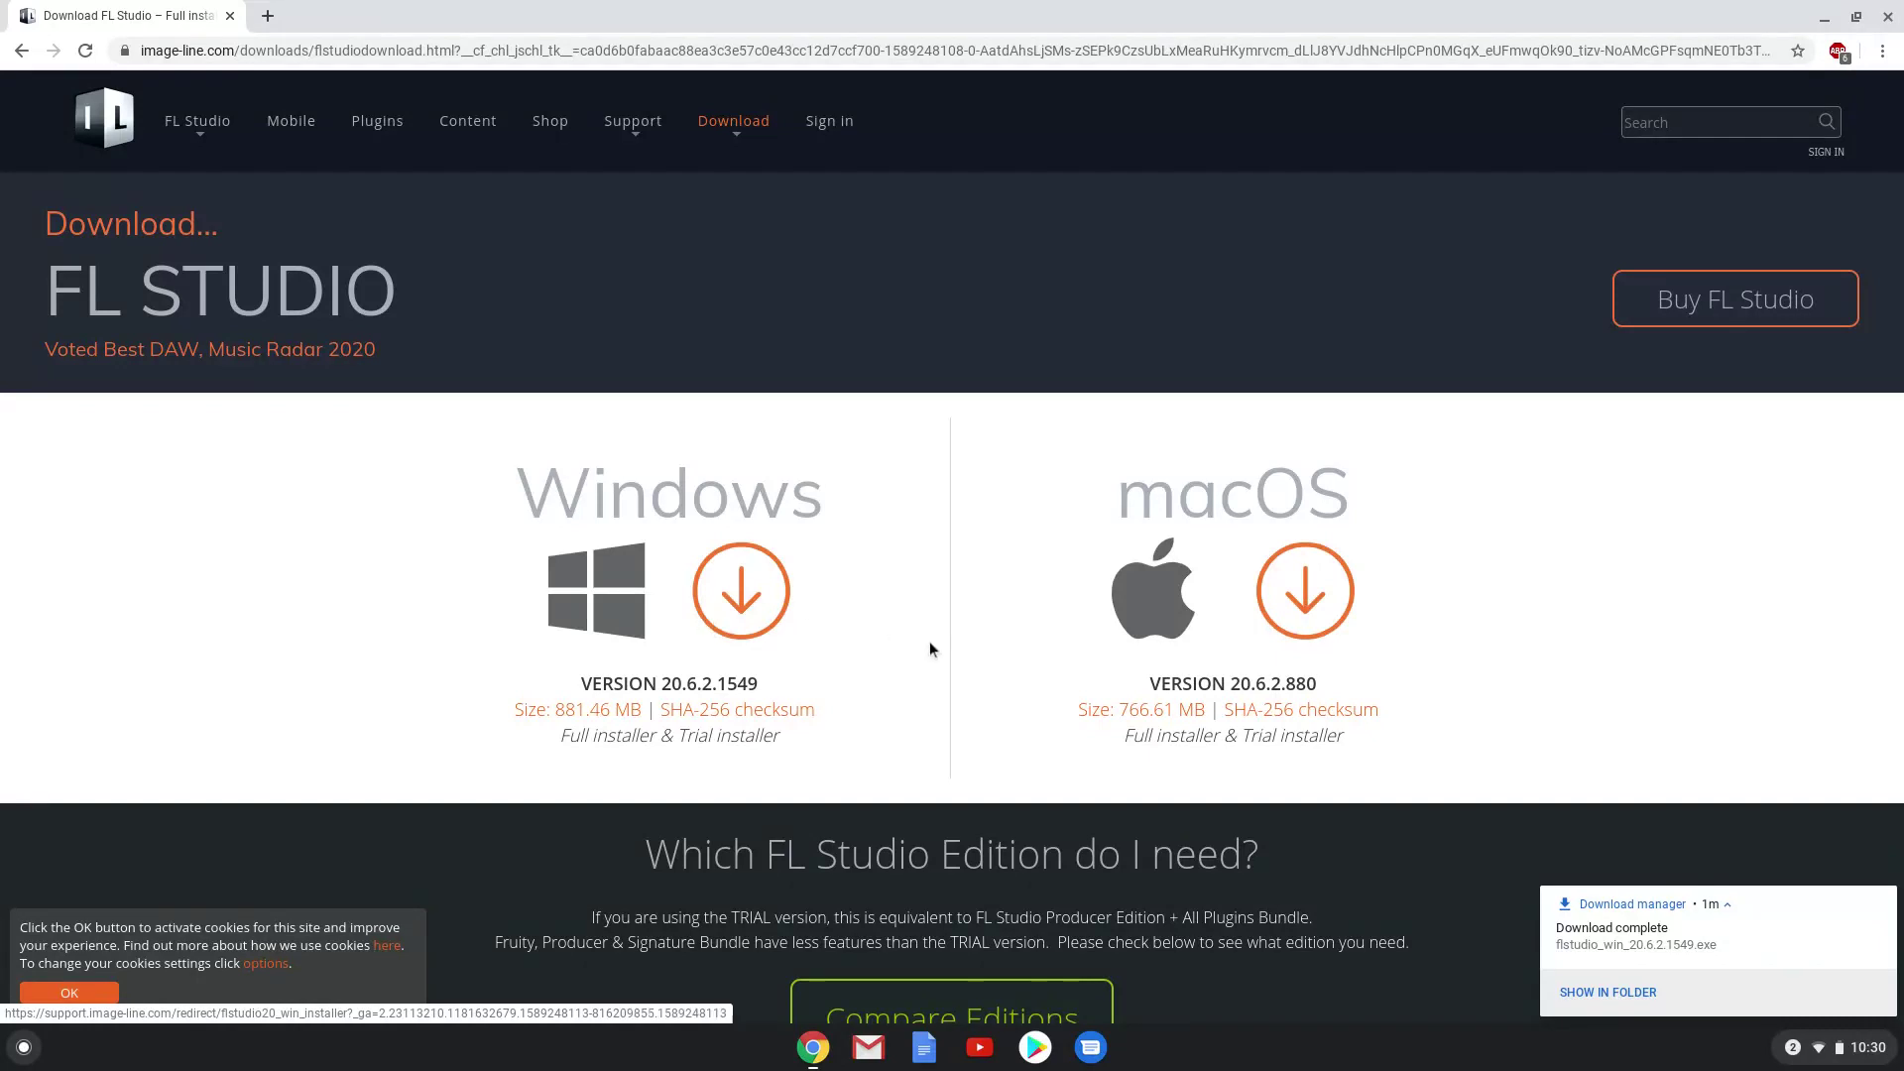
- Find 'CrossOver on Chrome OS Beta' in the Play Store and install it
left_click(1035, 1049)
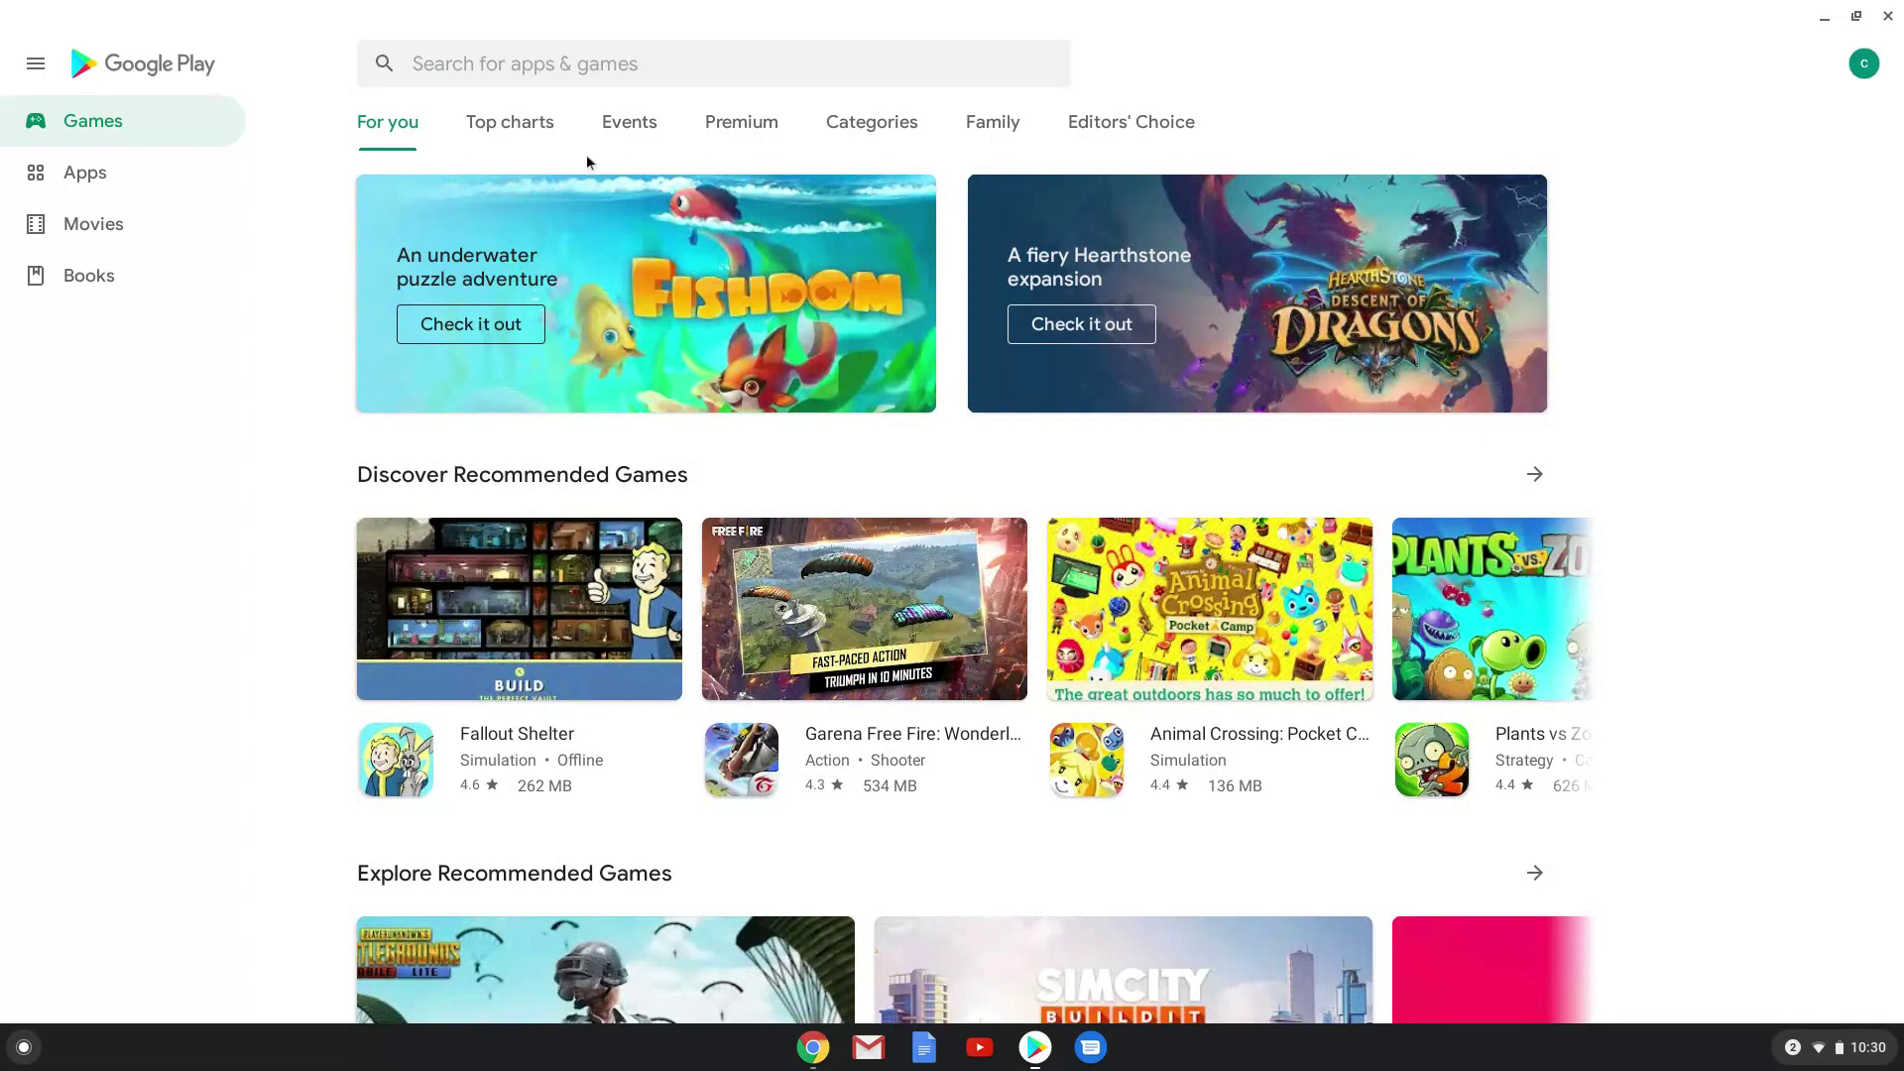
left_click(531, 68)
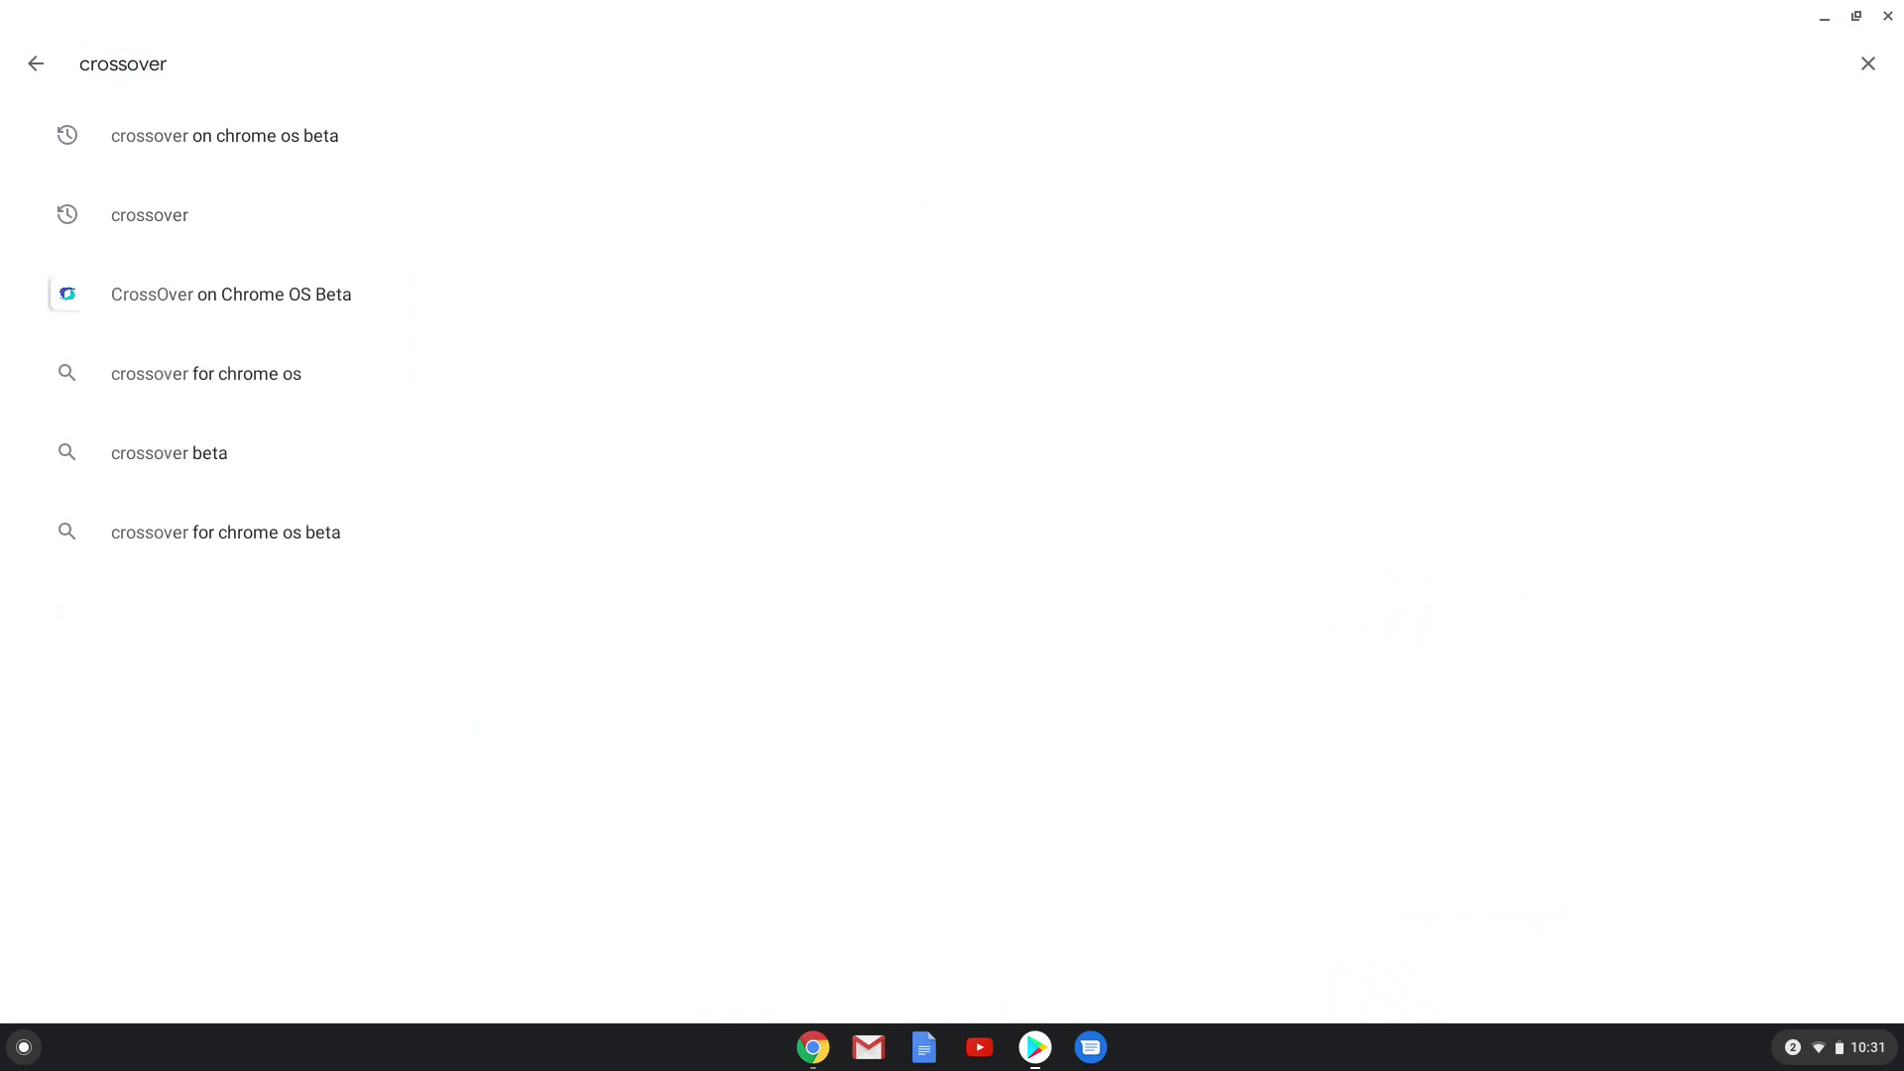
left_click(269, 304)
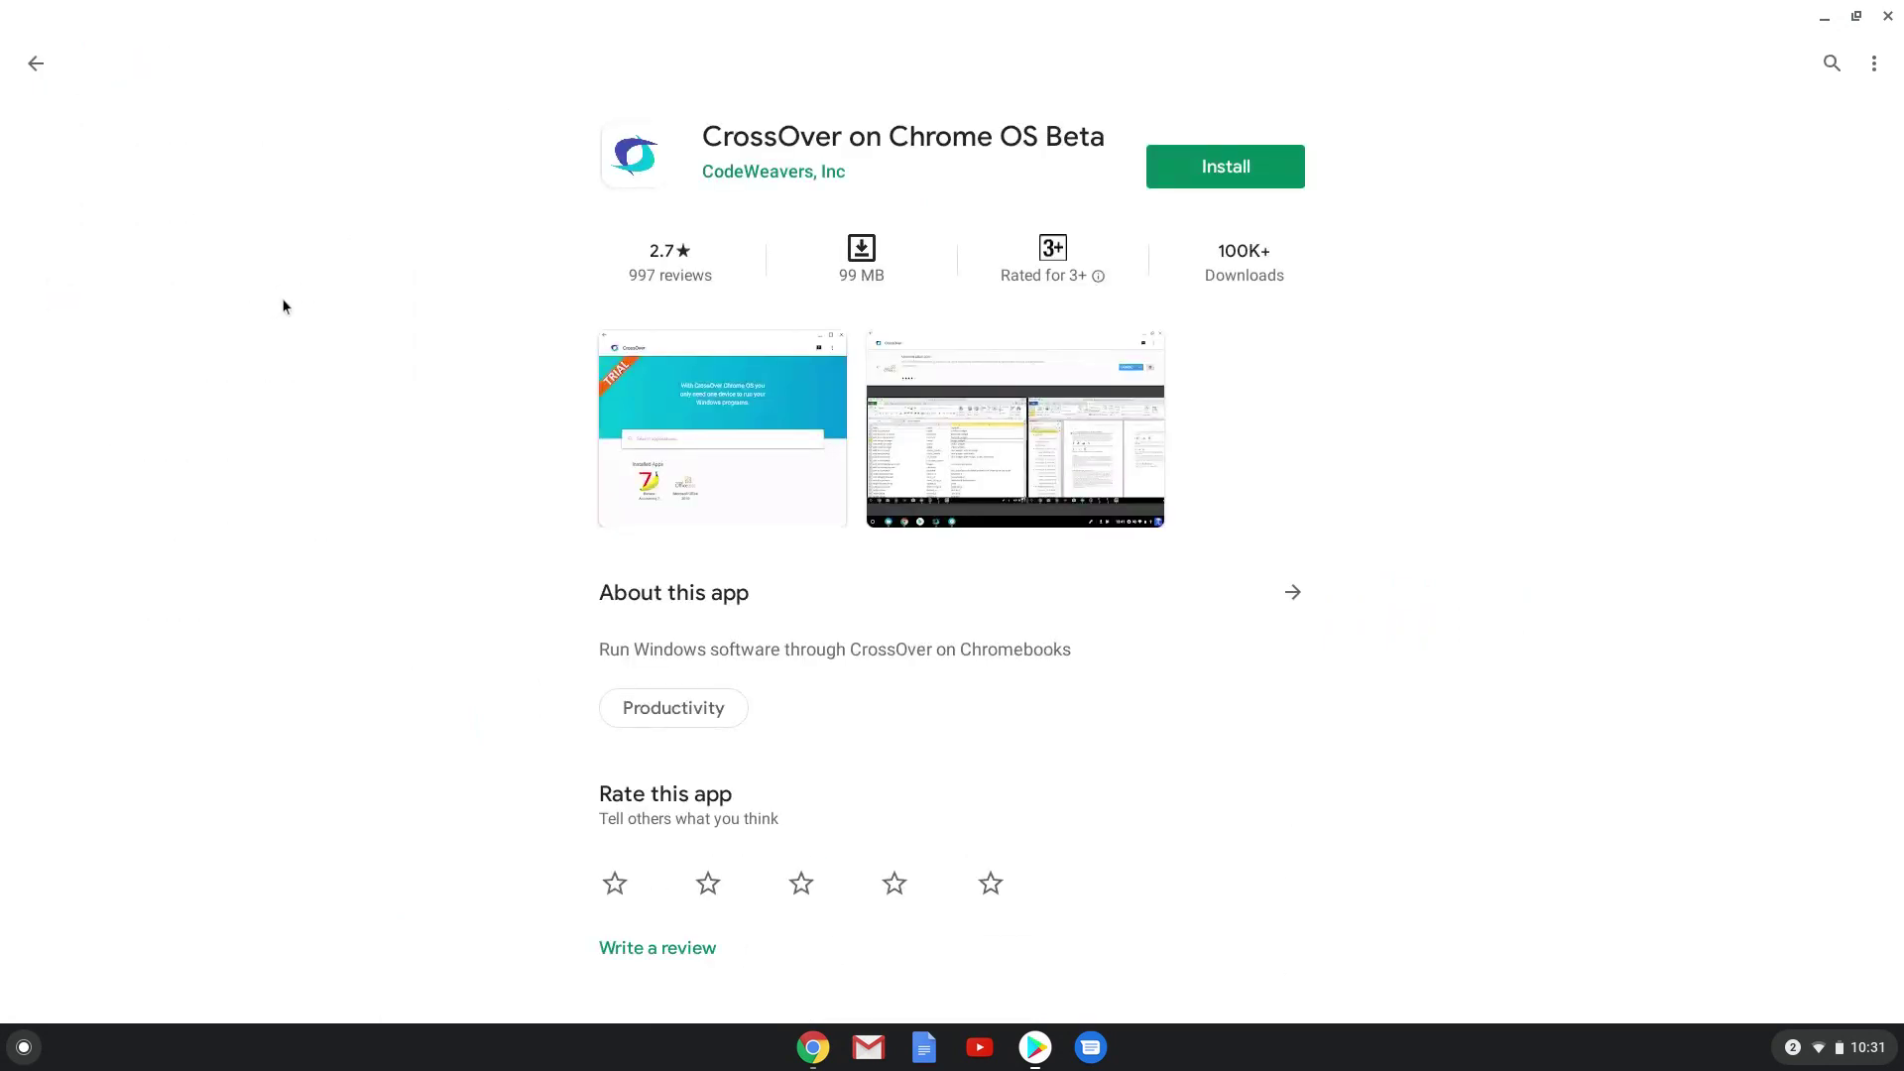
left_click(1180, 170)
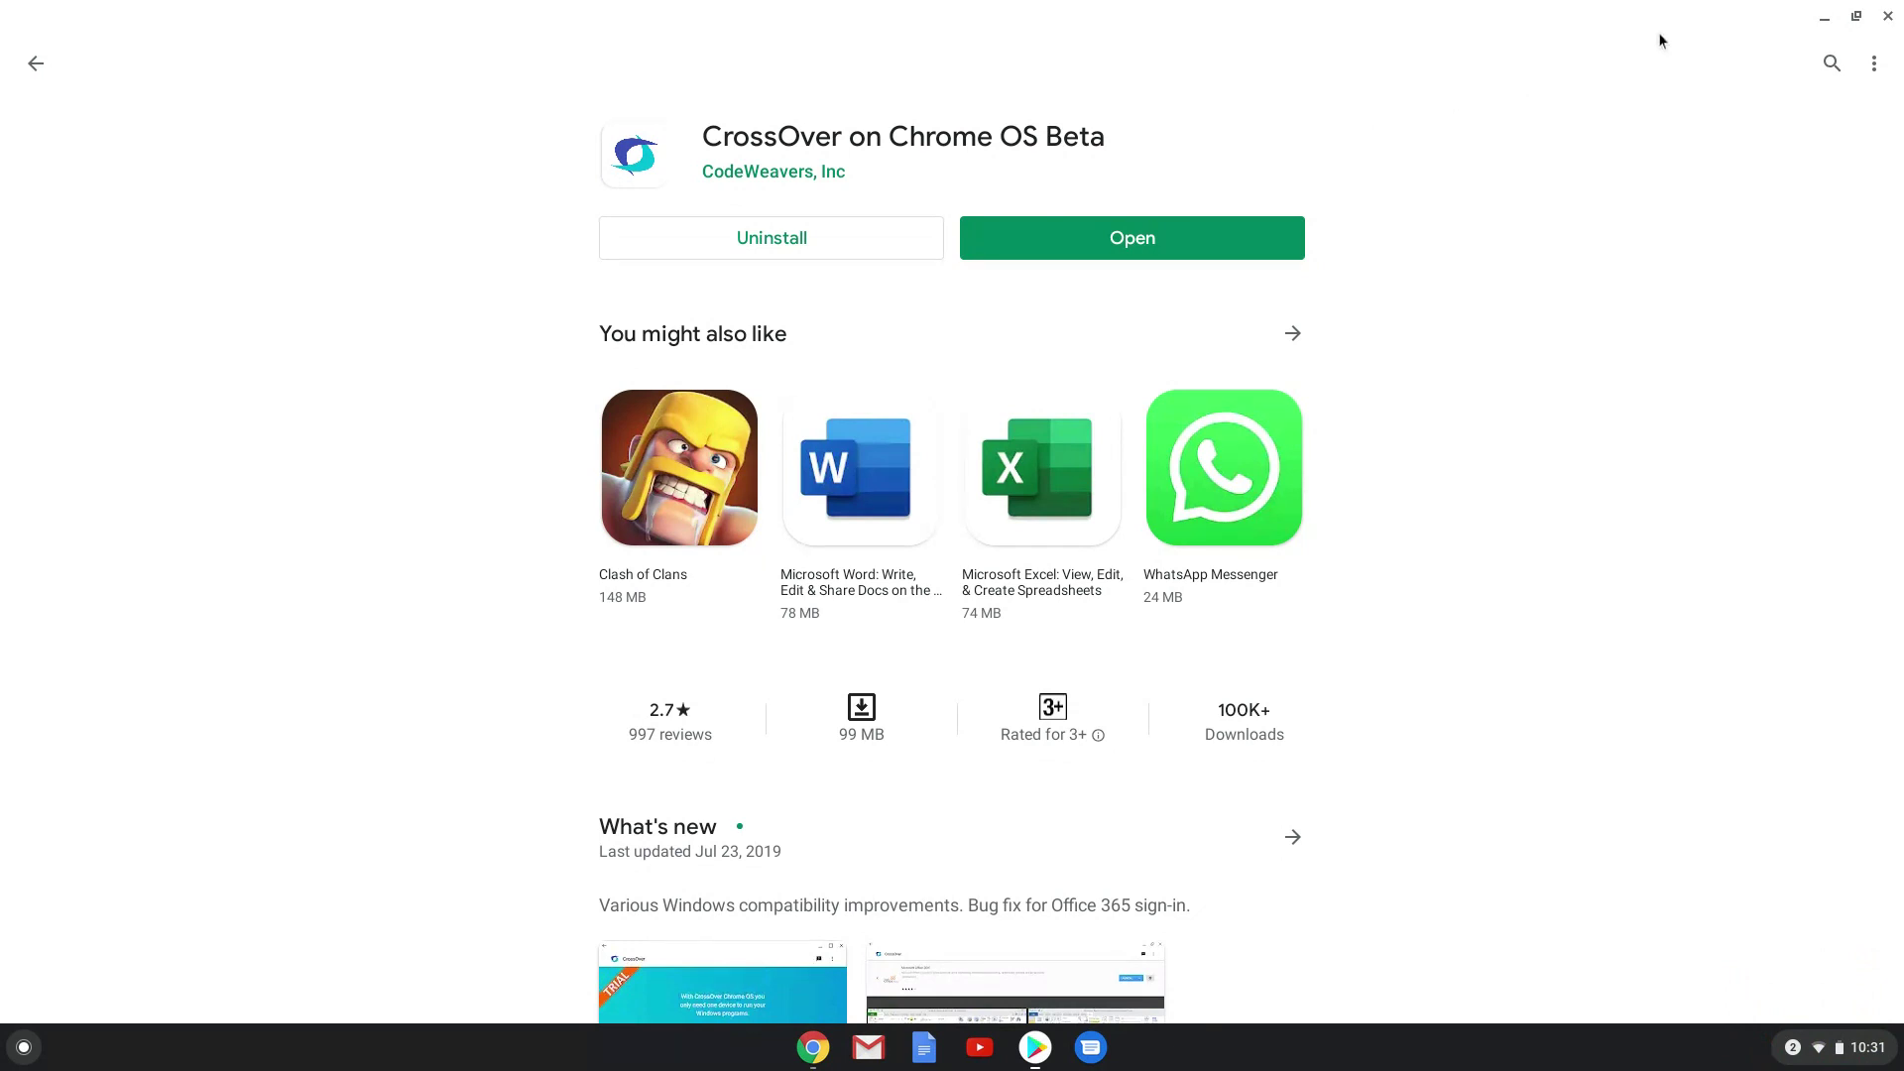
- Close the Play Store and bring up the system app search to launch CrossOver
left_click(1884, 18)
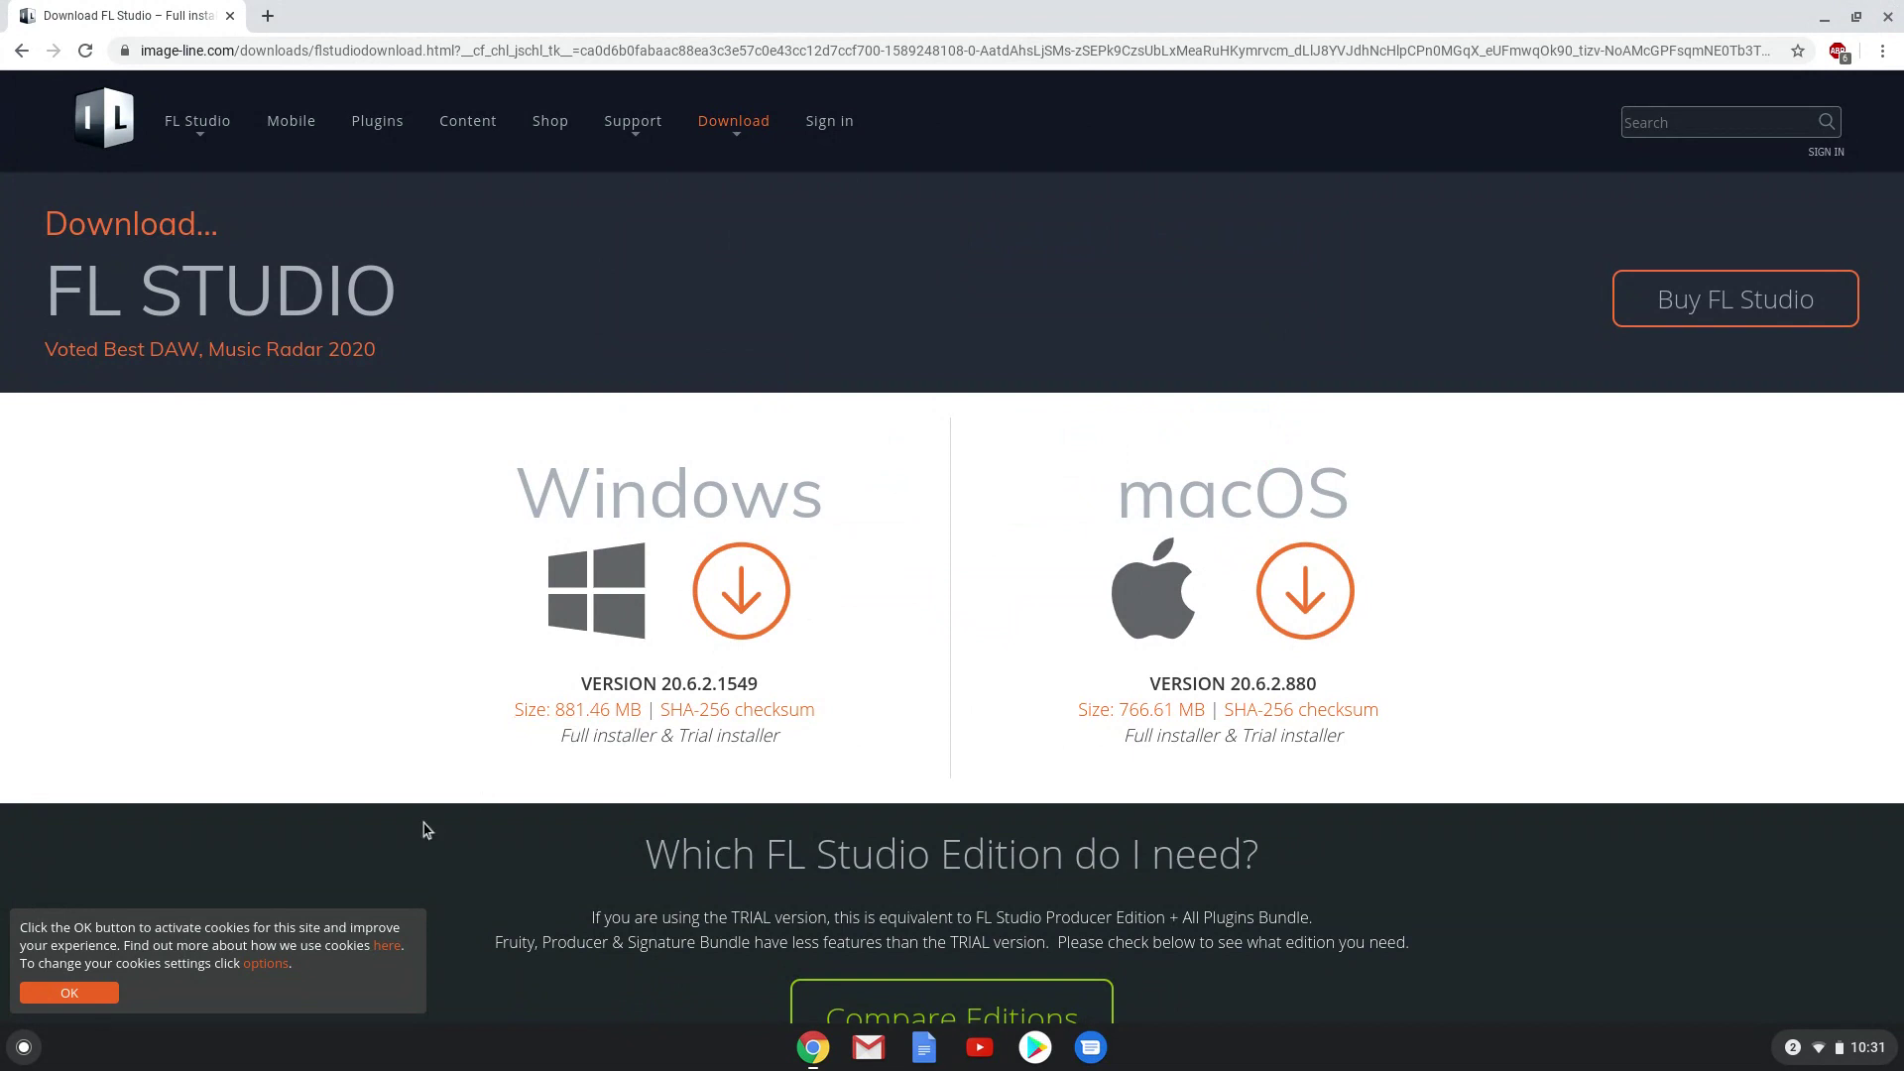
left_click(23, 1046)
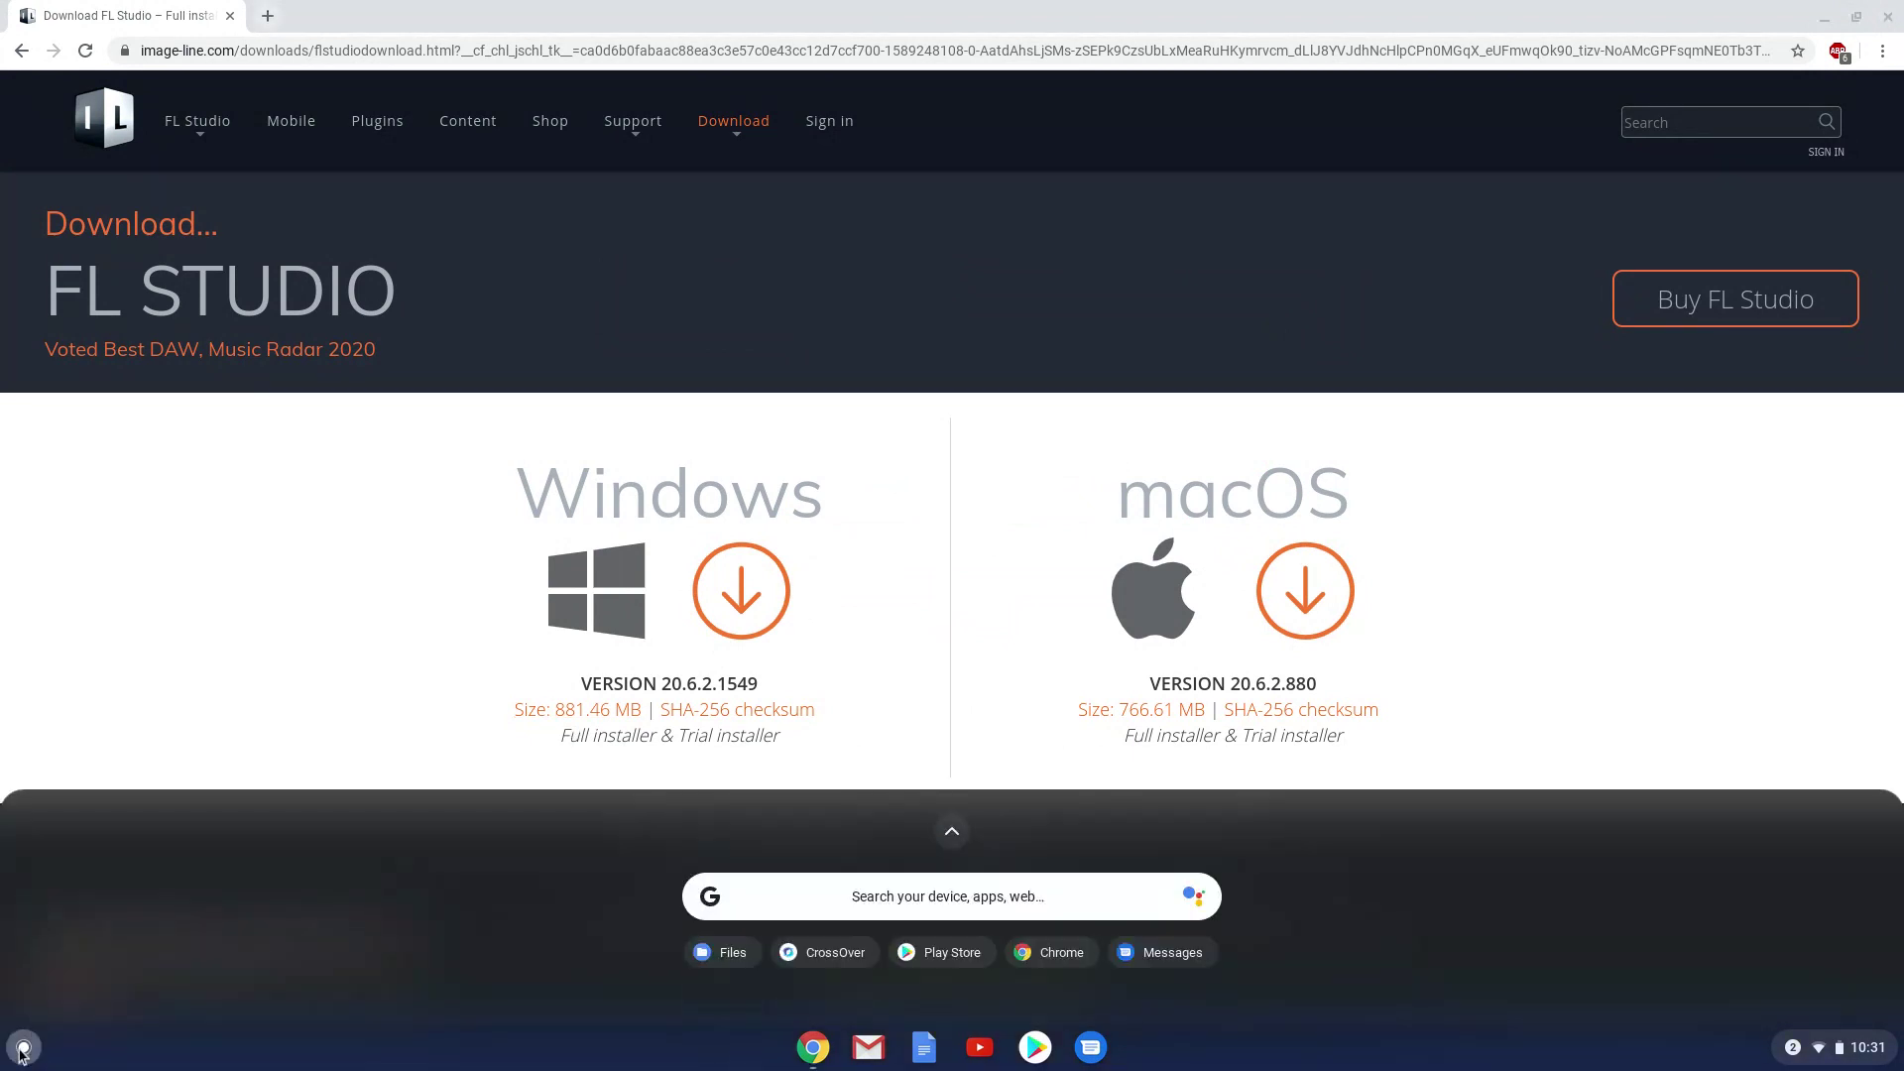
type("cro")
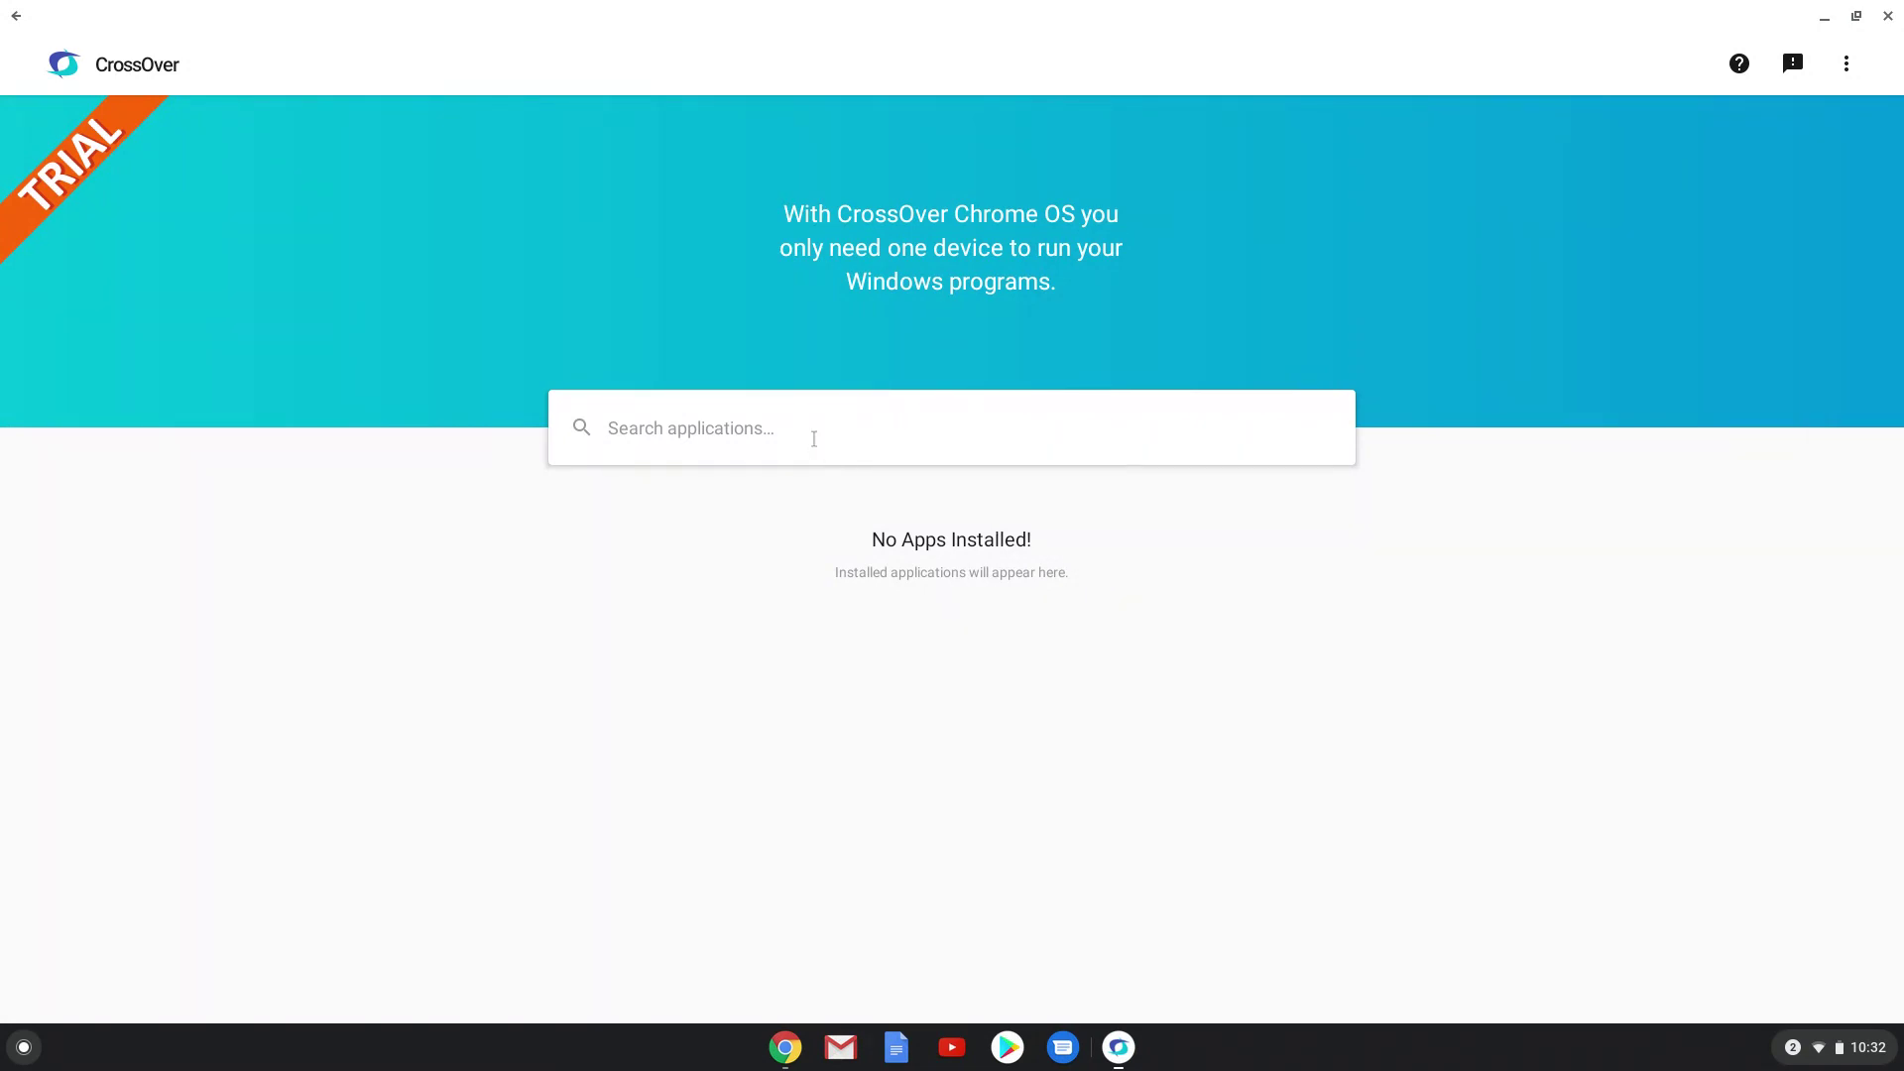
type("fl")
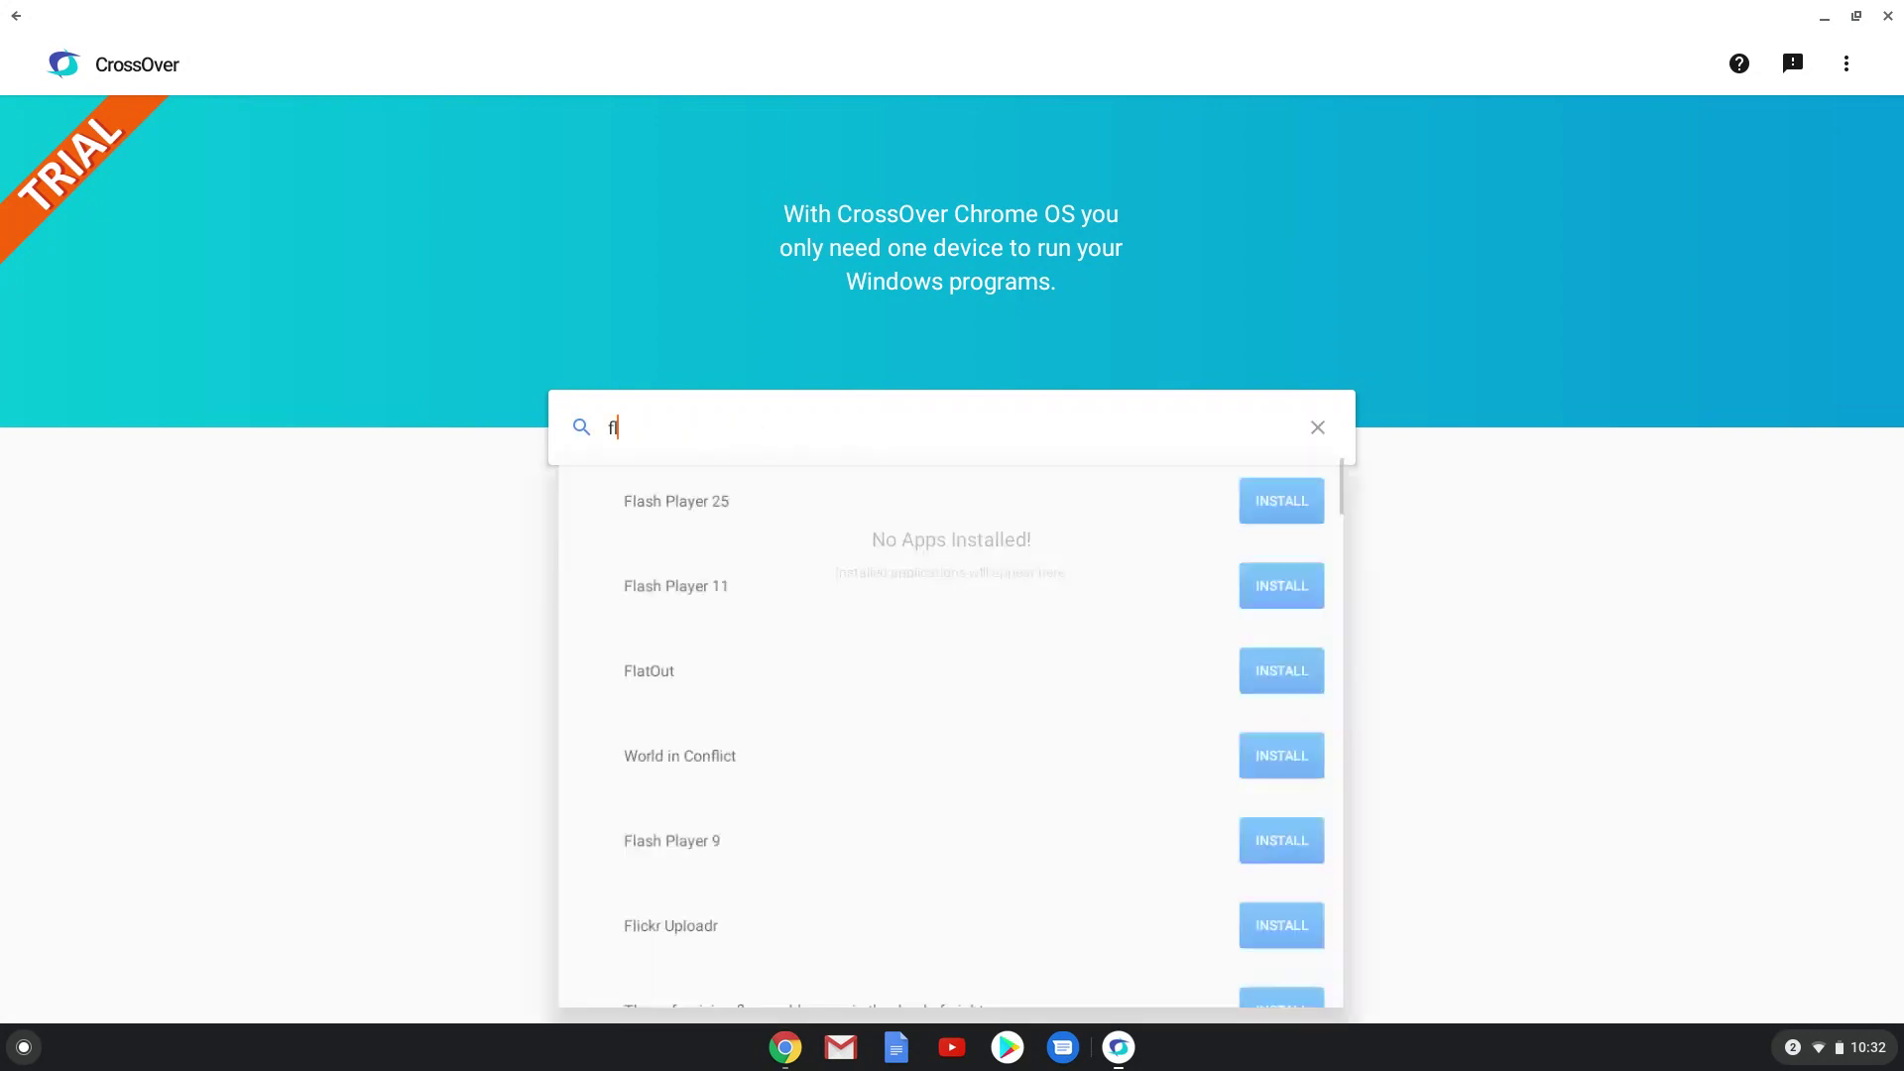
type(" st")
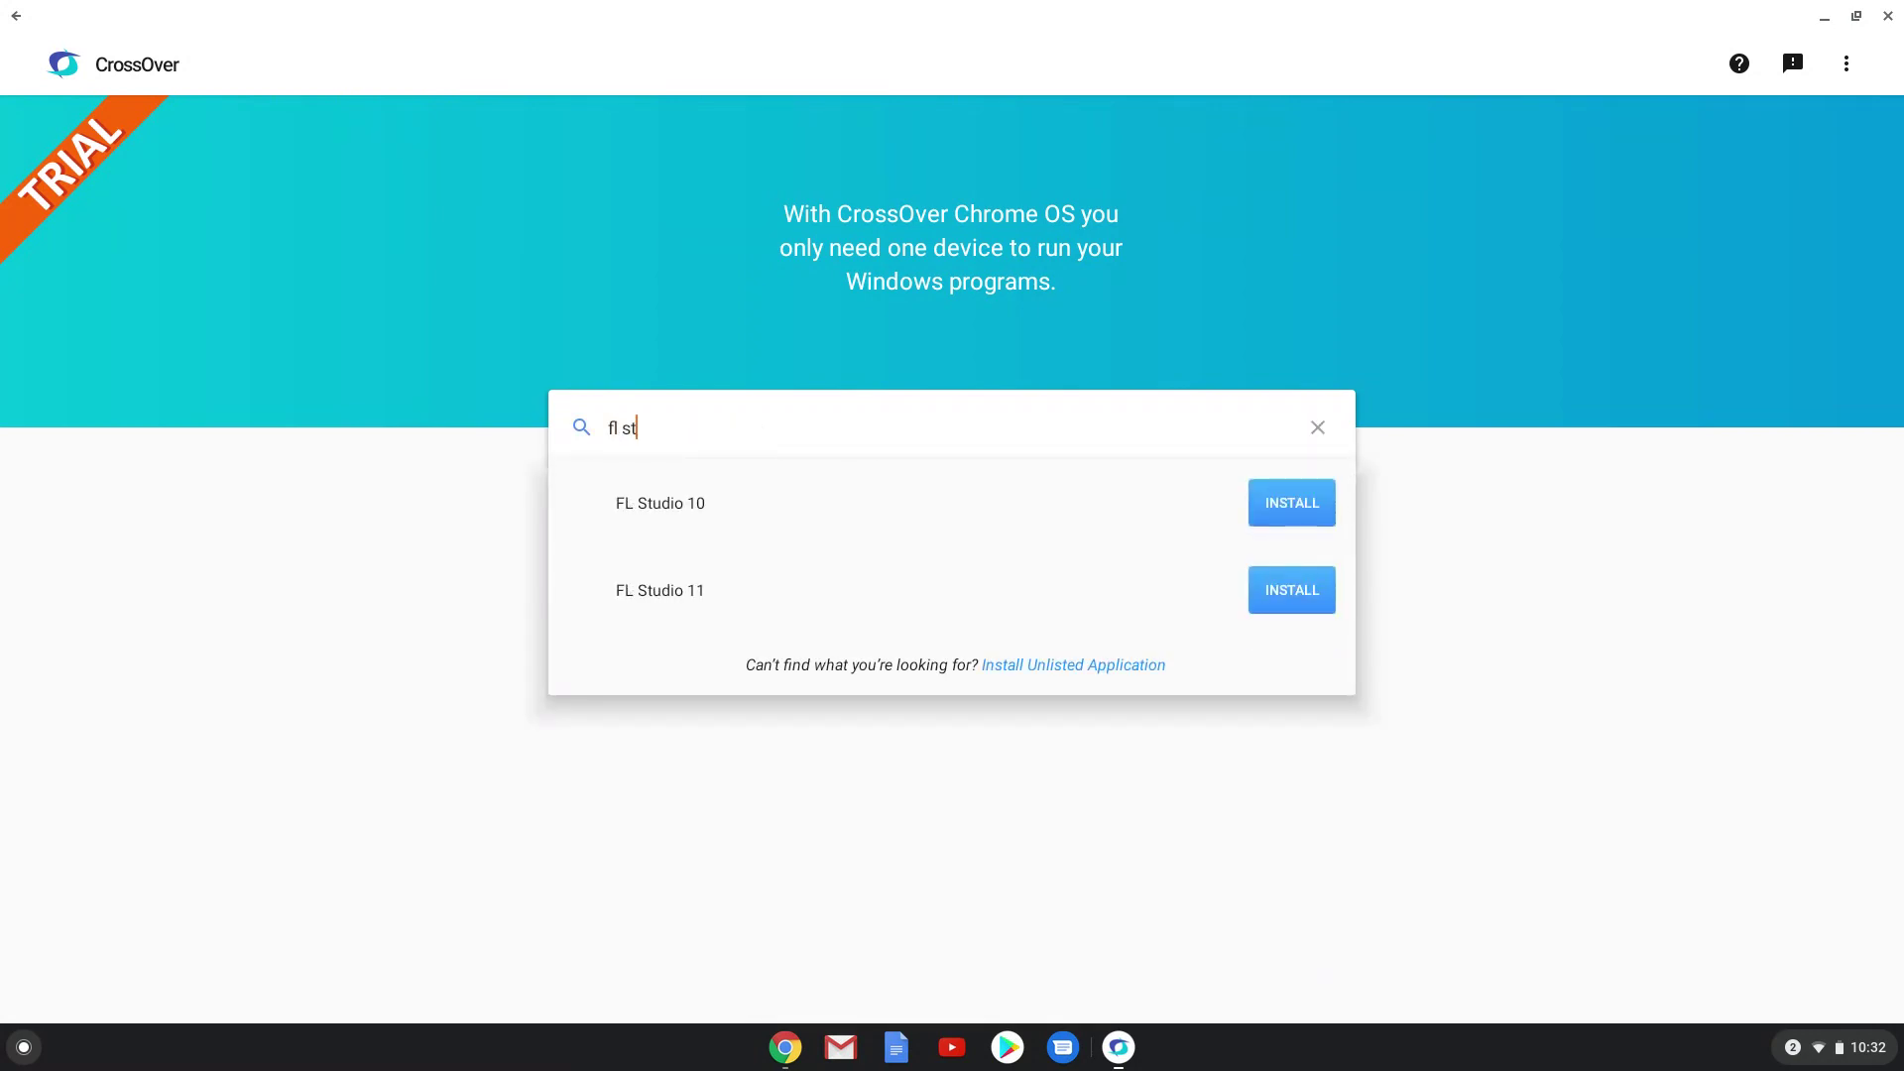
type("udio")
type(" 20")
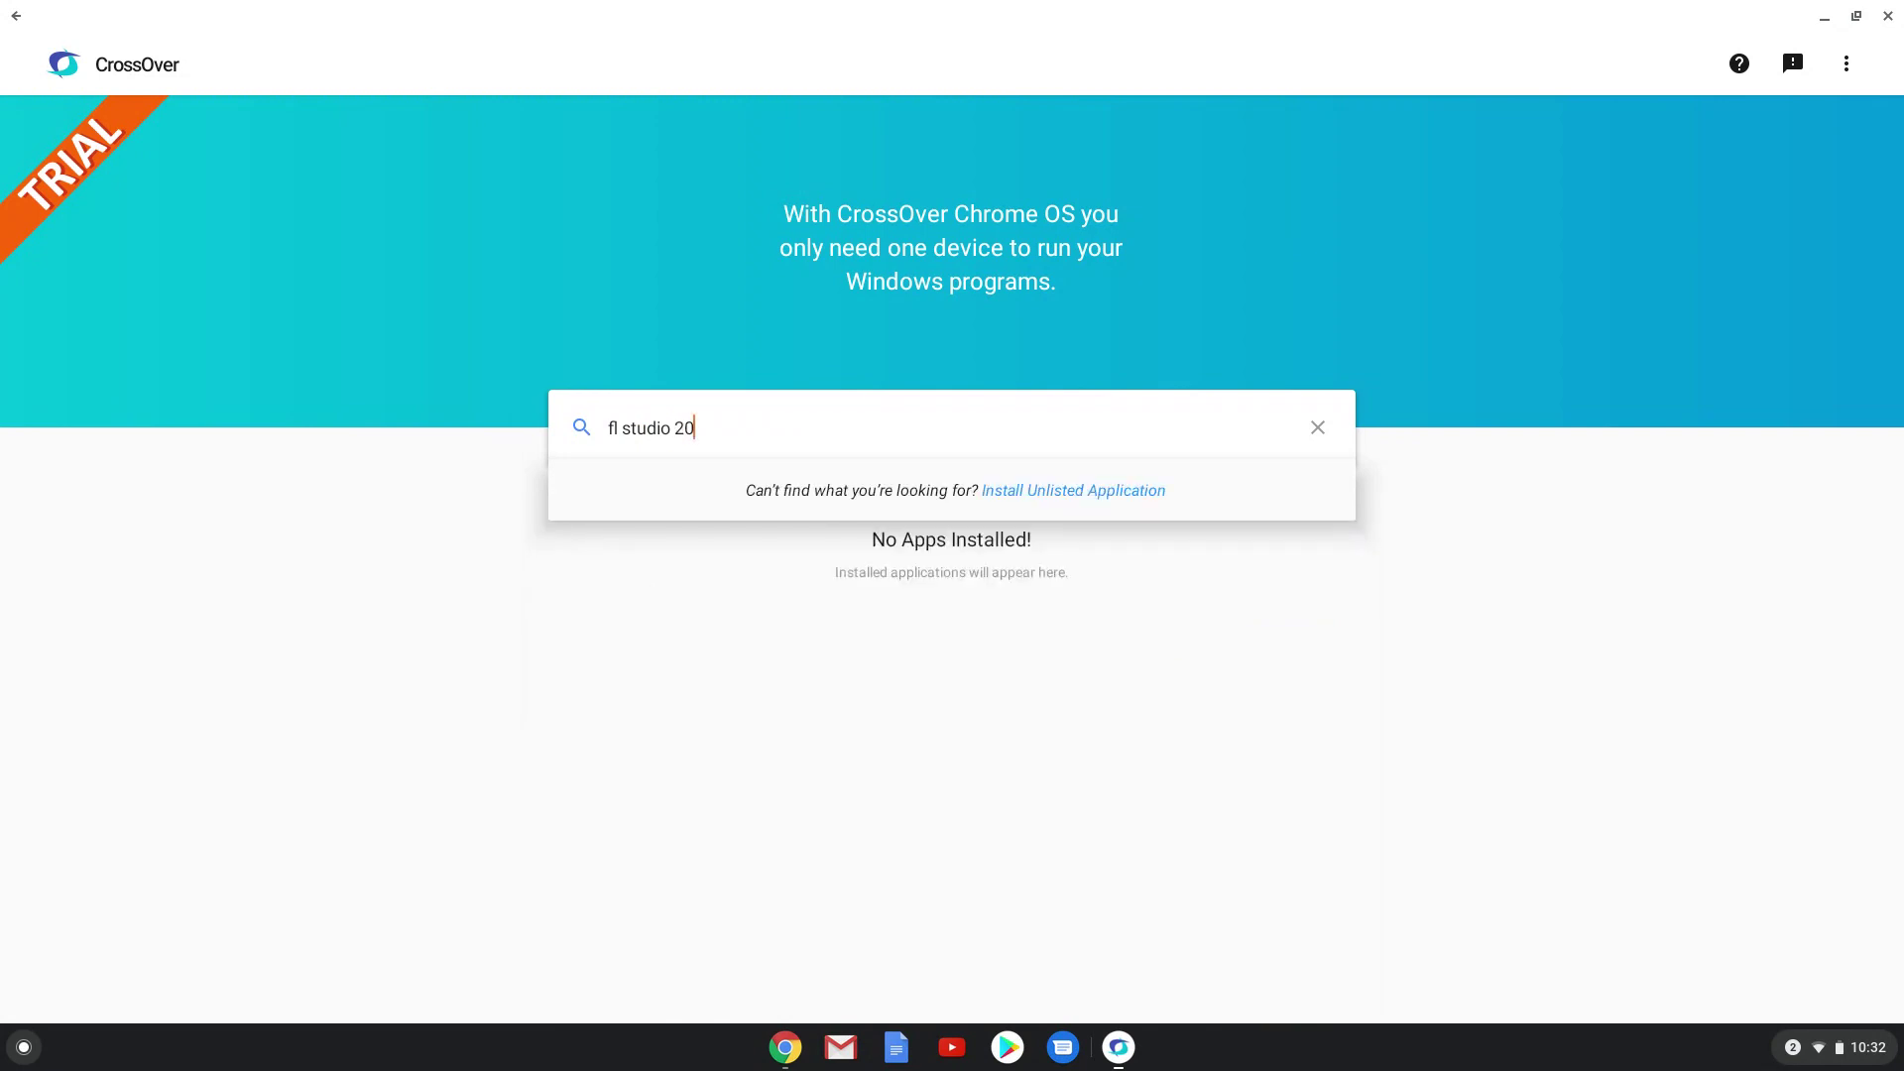
- Install an unlisted application in CrossOver from flstudio_win_20.6.2.1549.exe
left_click(1017, 492)
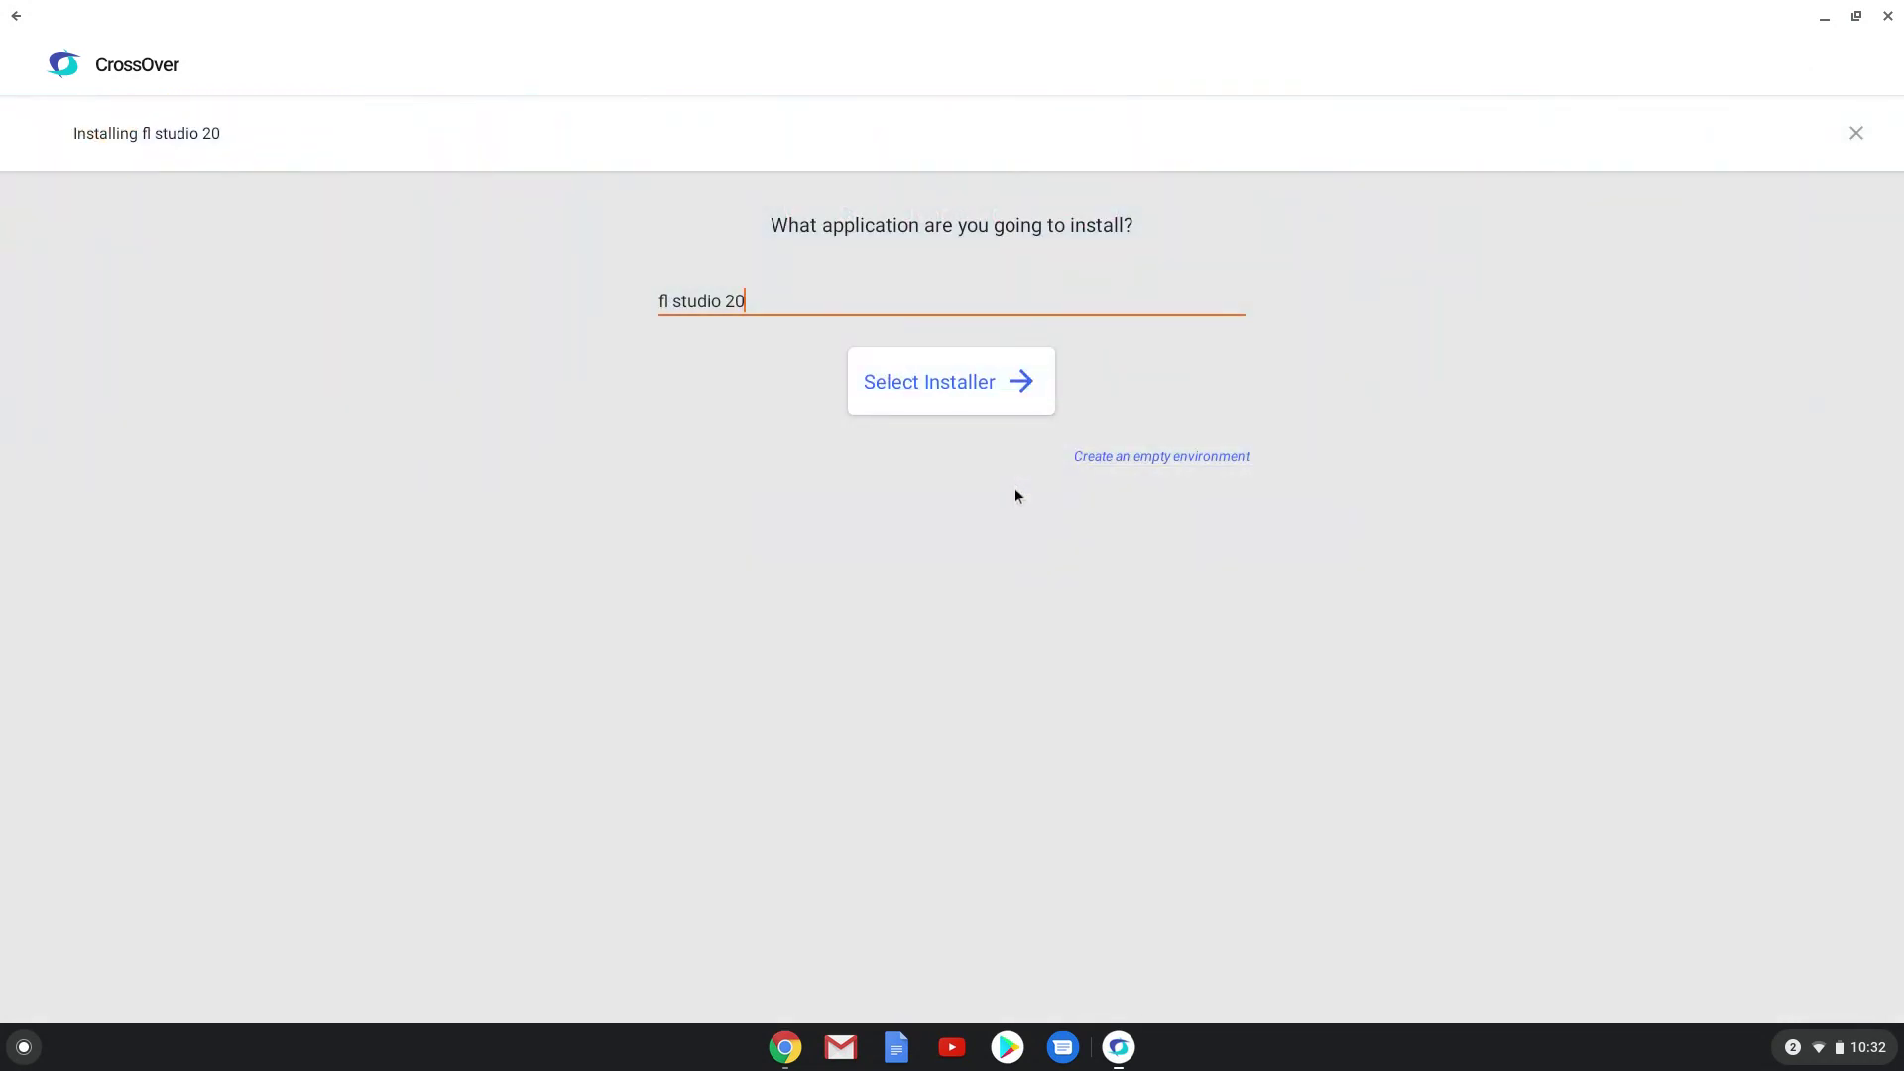
left_click(1002, 387)
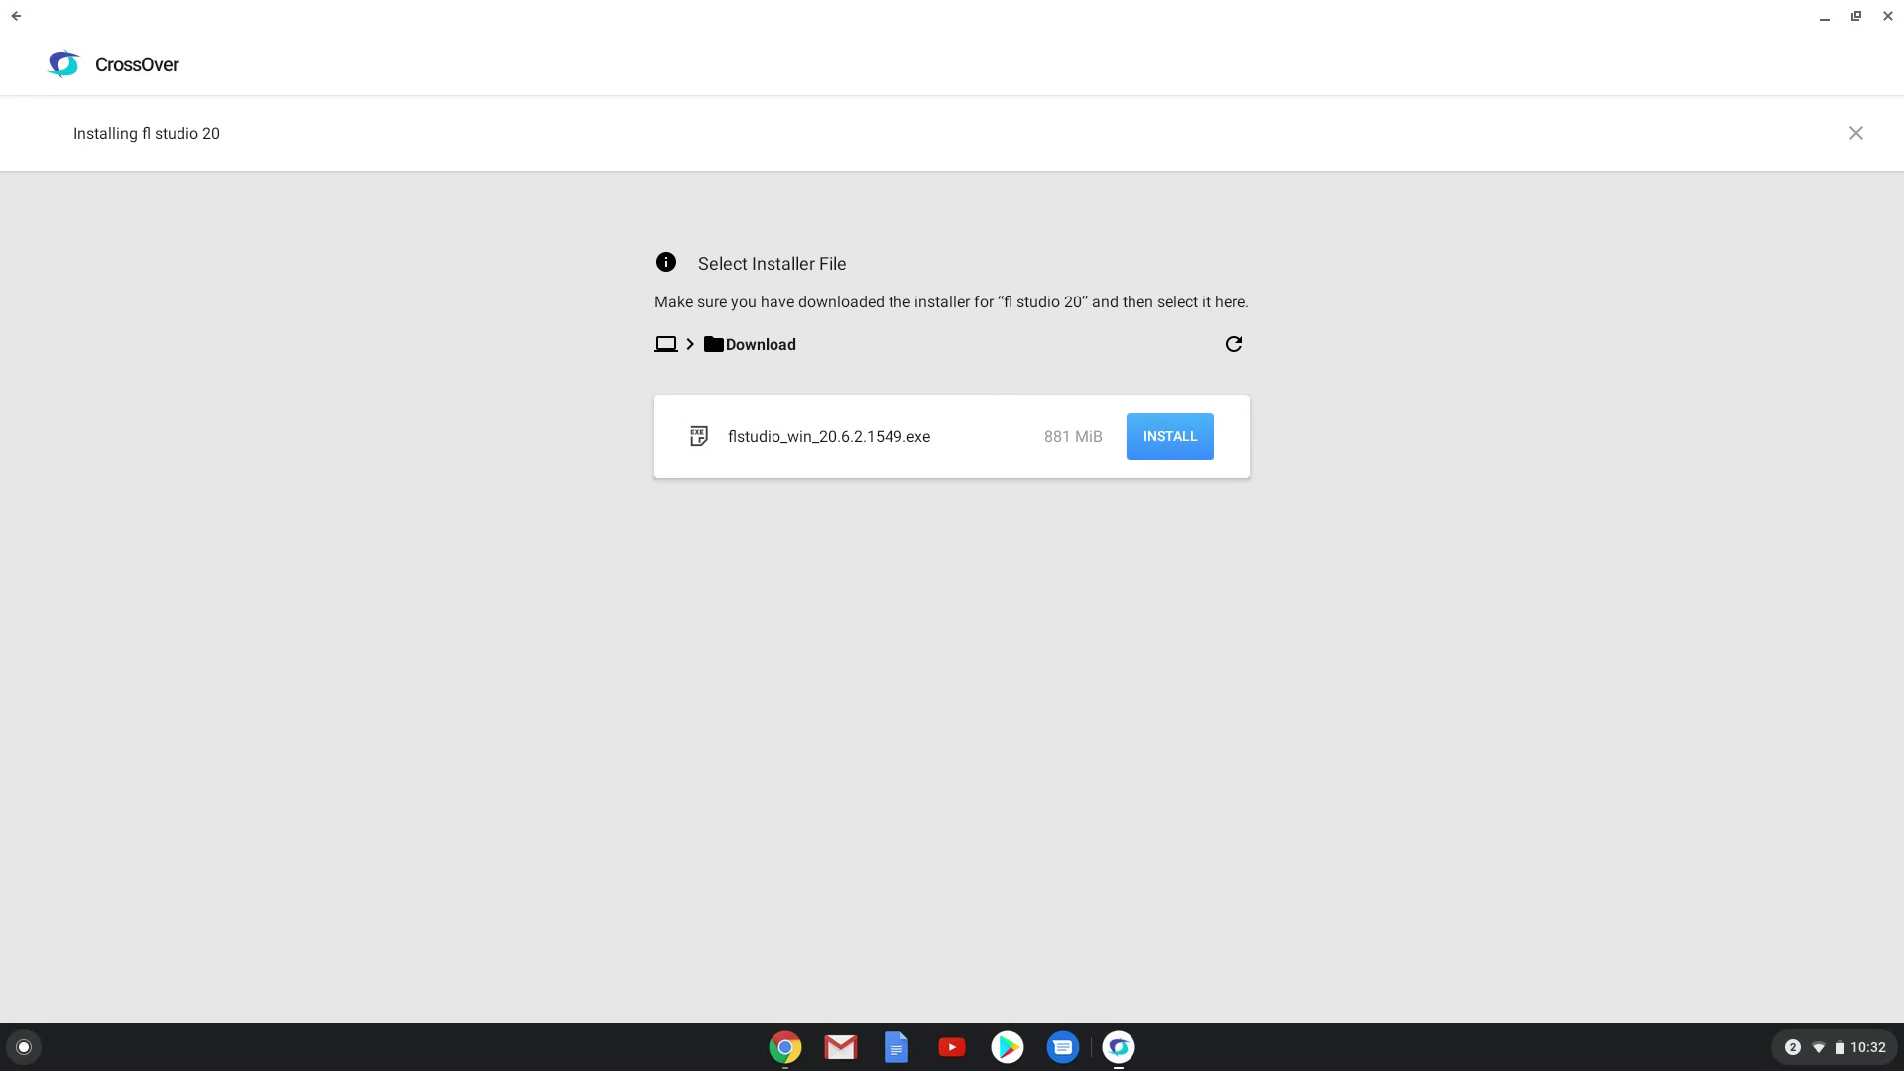
left_click(1143, 436)
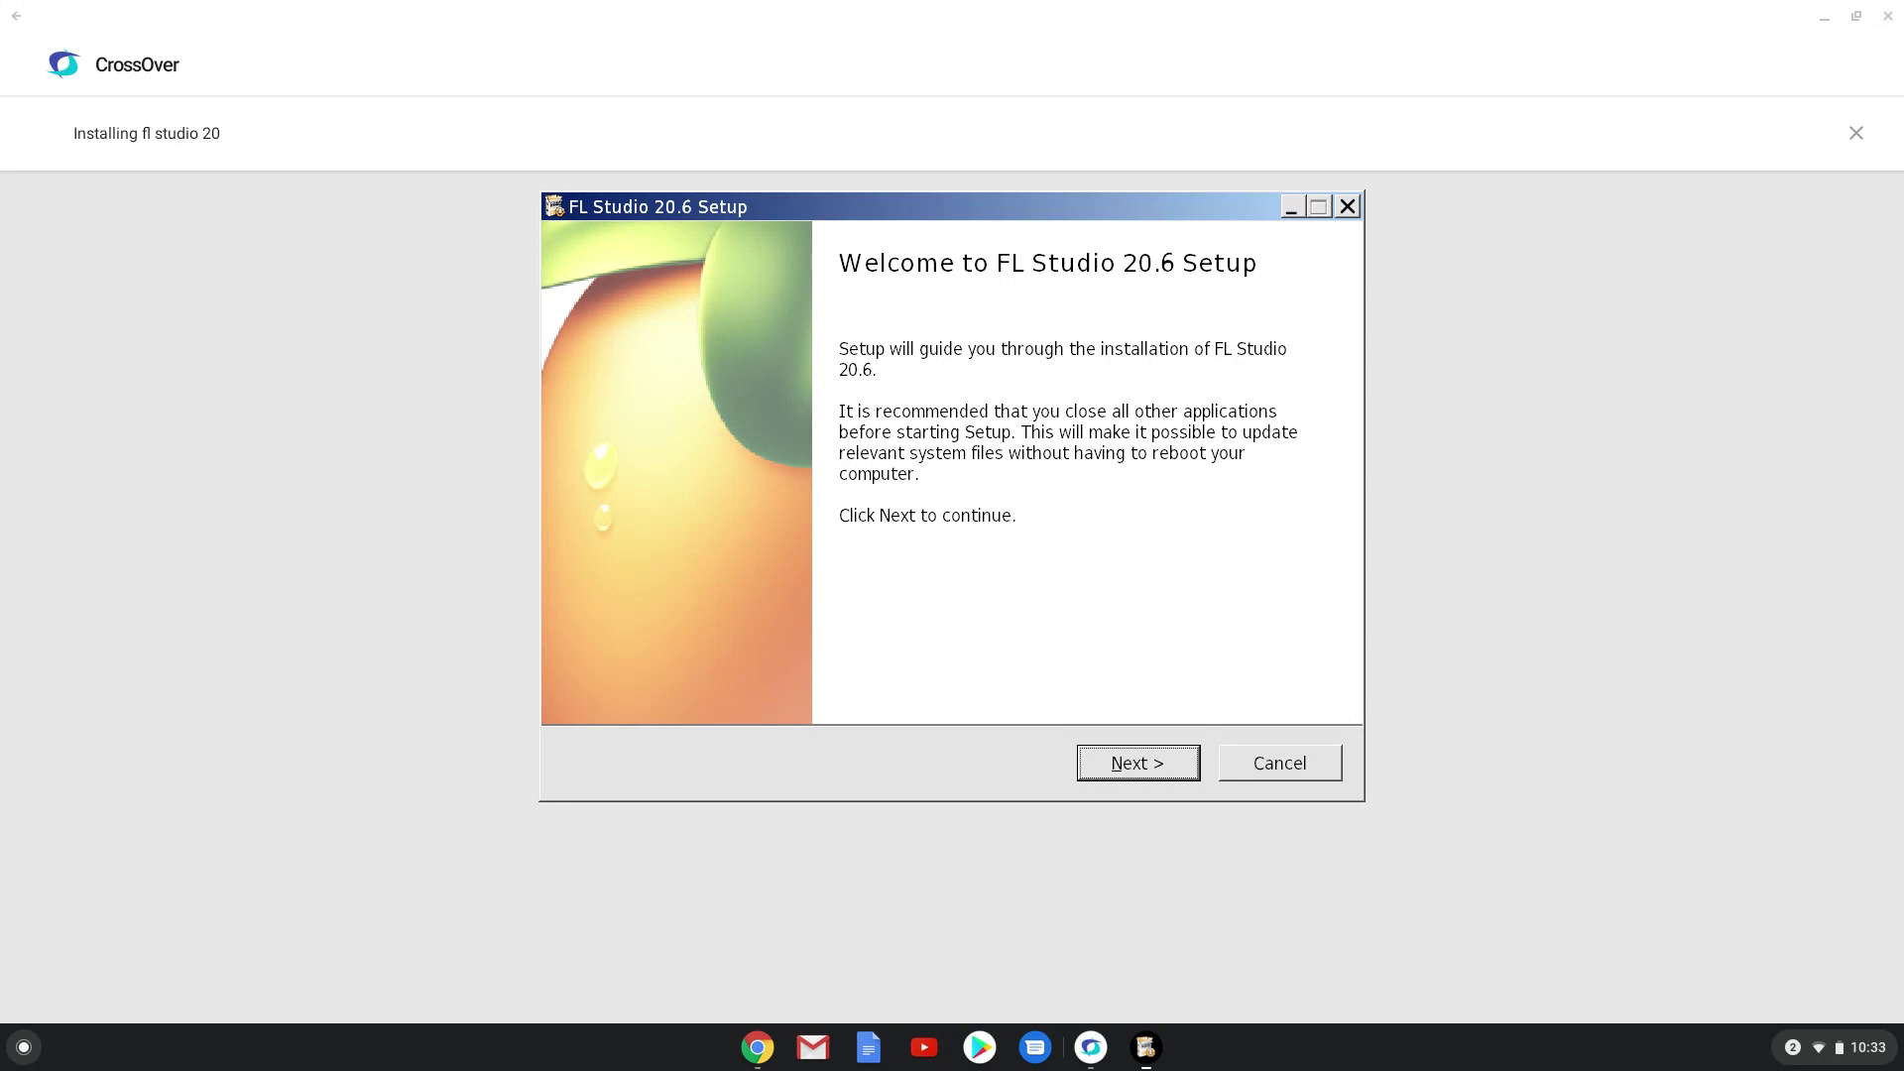
- Accept the FL Studio license and install for all users with default components and folder
left_click(1187, 764)
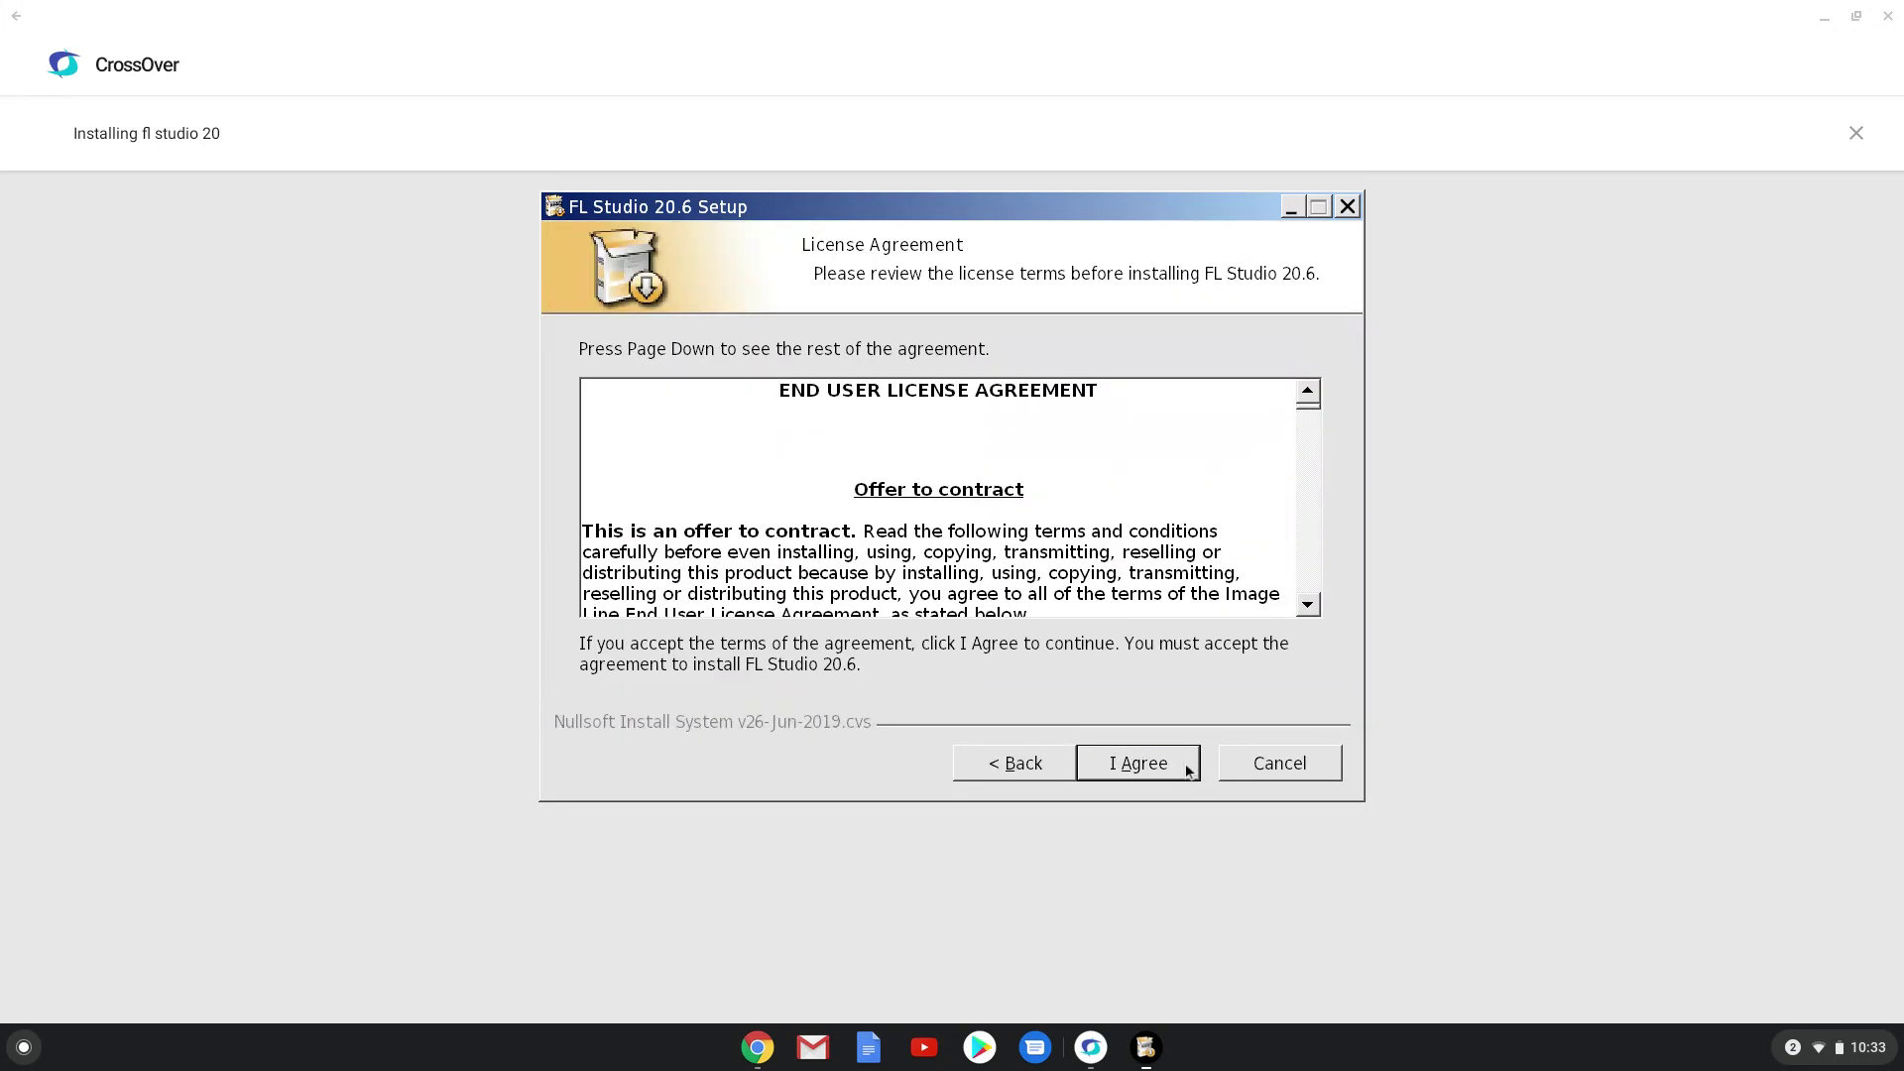
left_click(1186, 763)
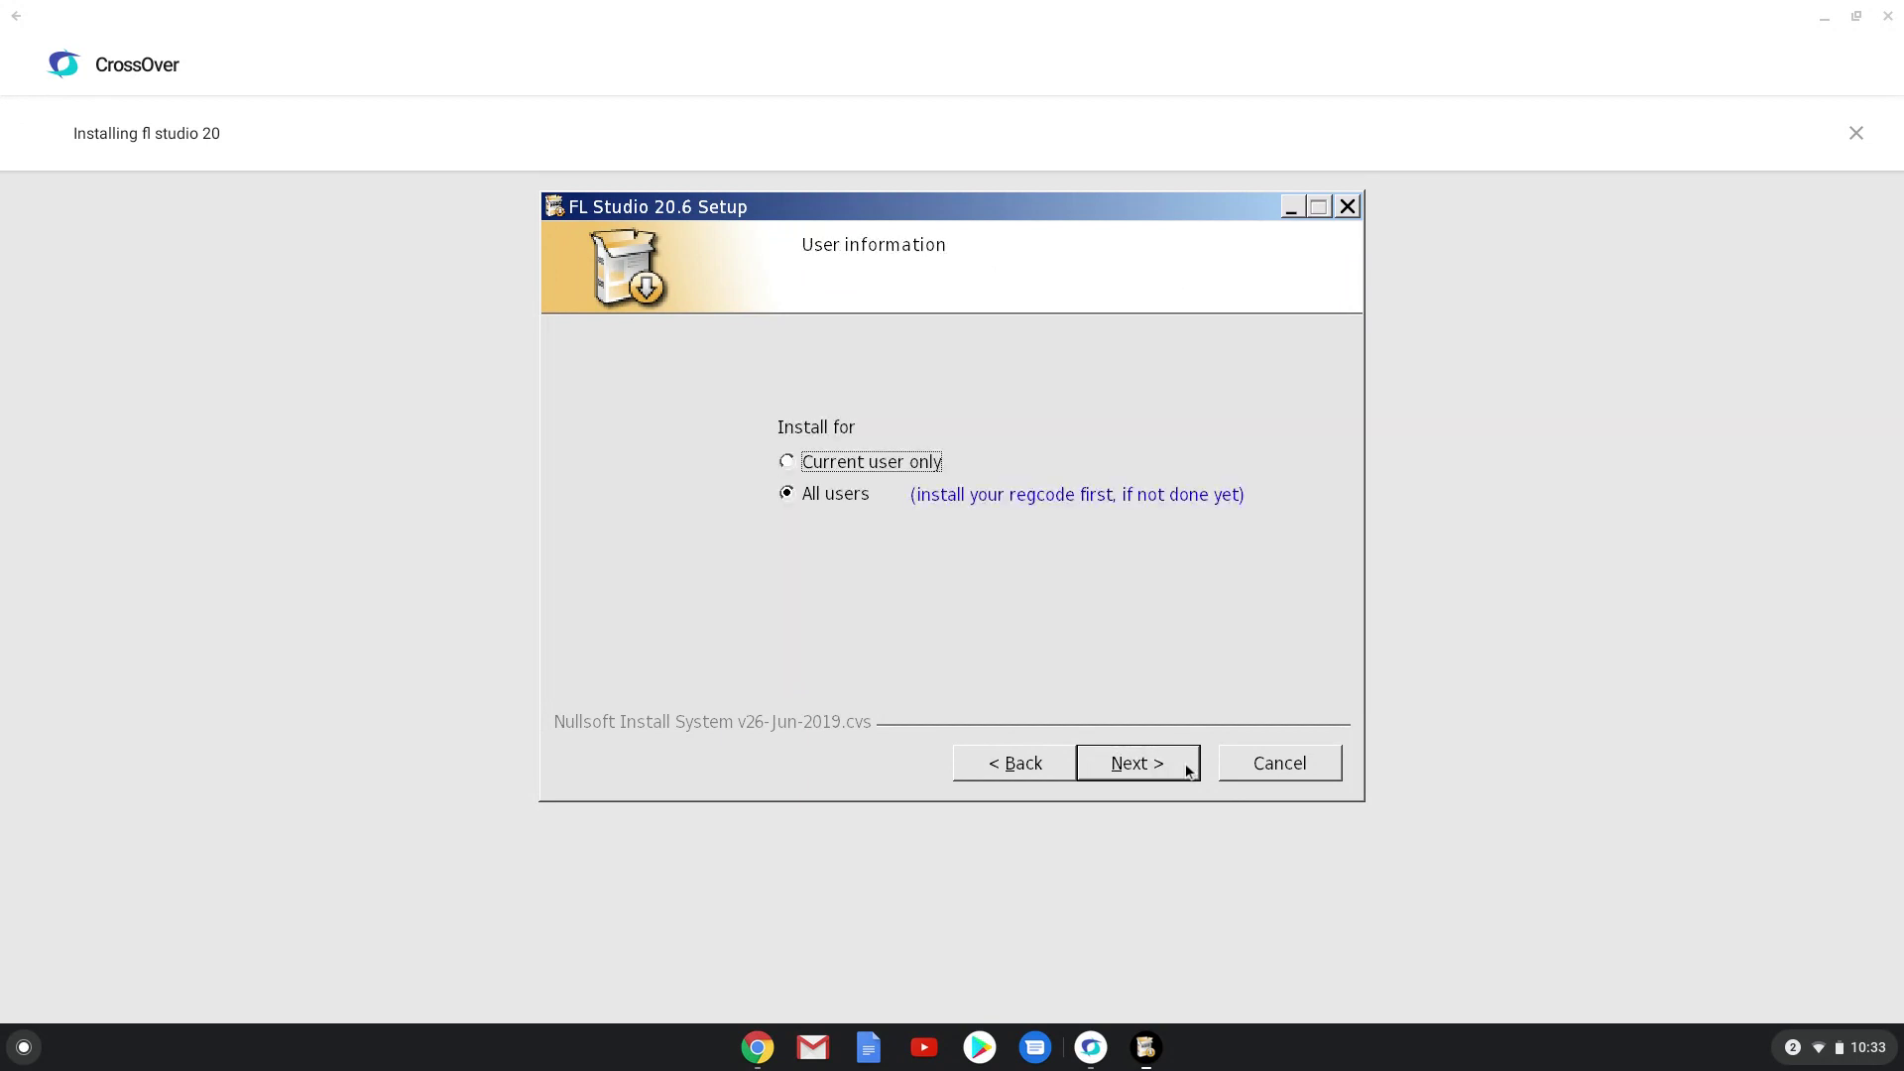
left_click(1186, 763)
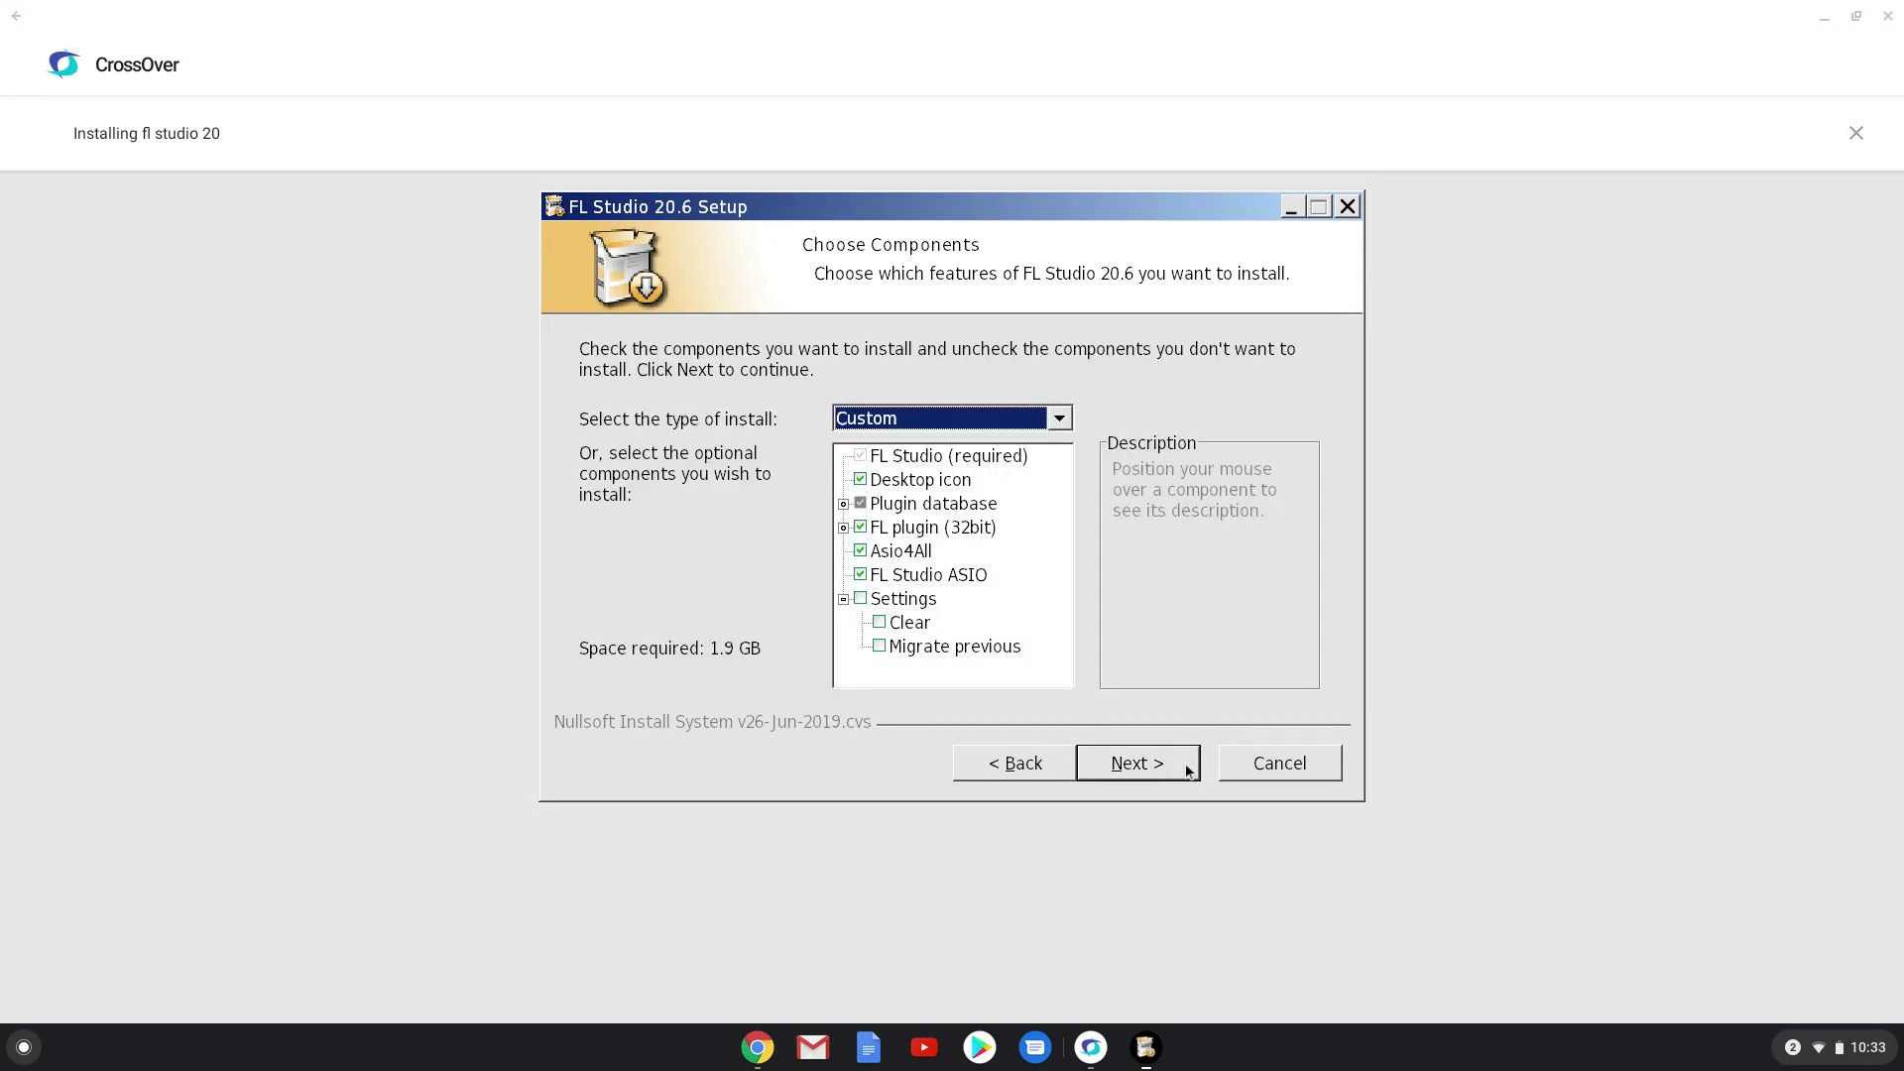
left_click(1186, 763)
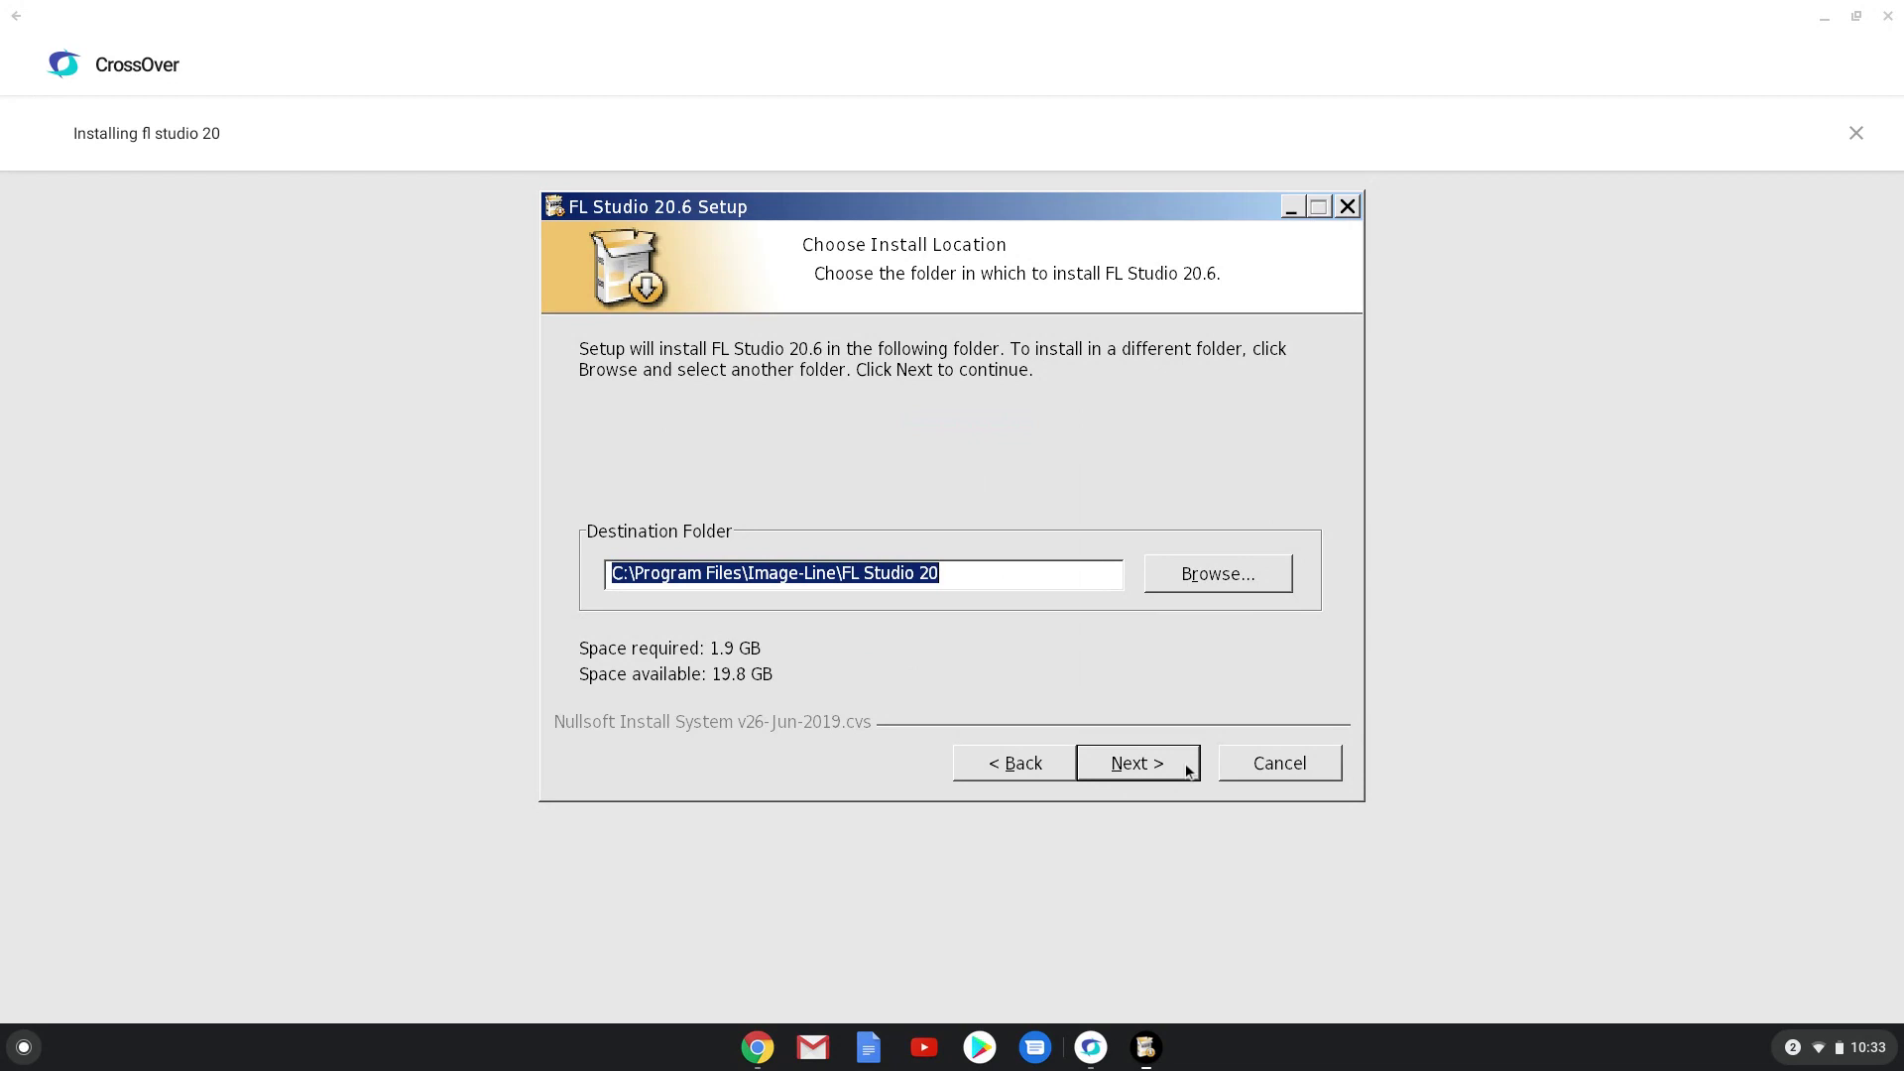
left_click(1186, 763)
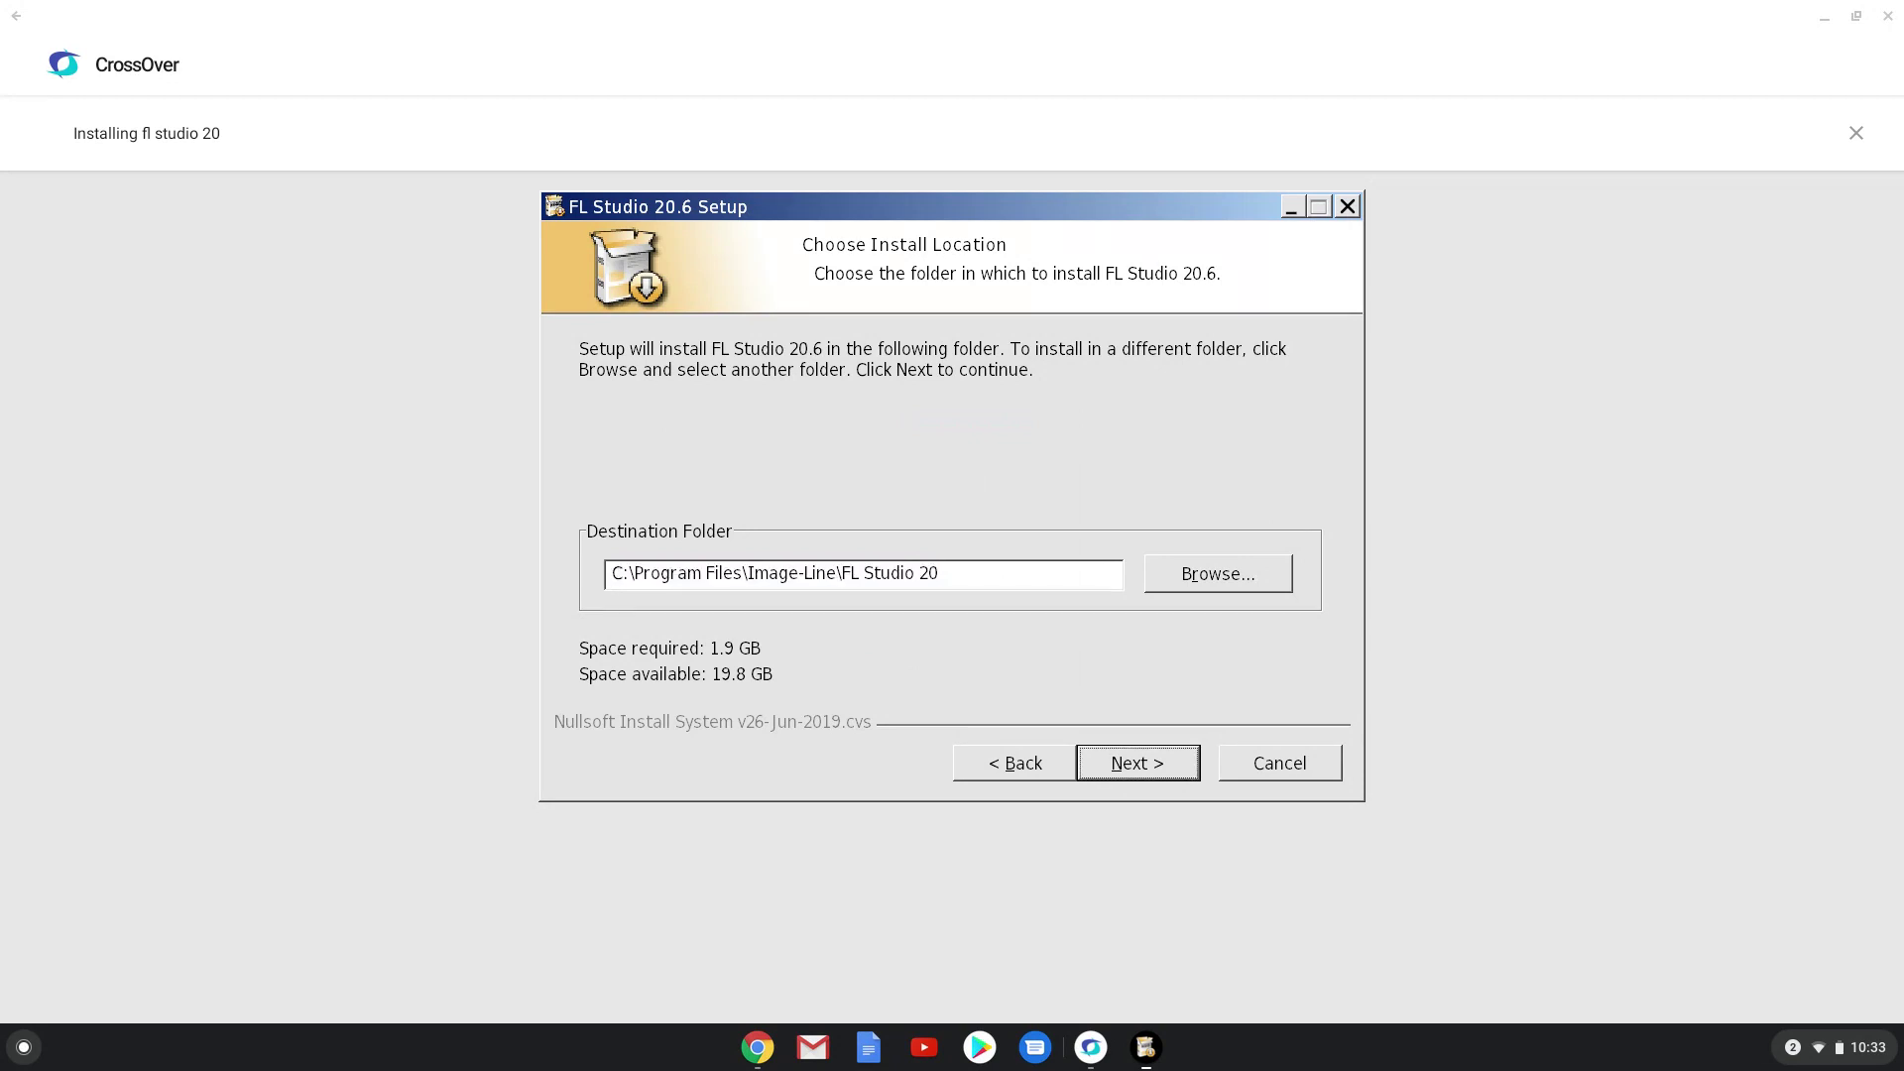
left_click(1188, 764)
left_click(1189, 768)
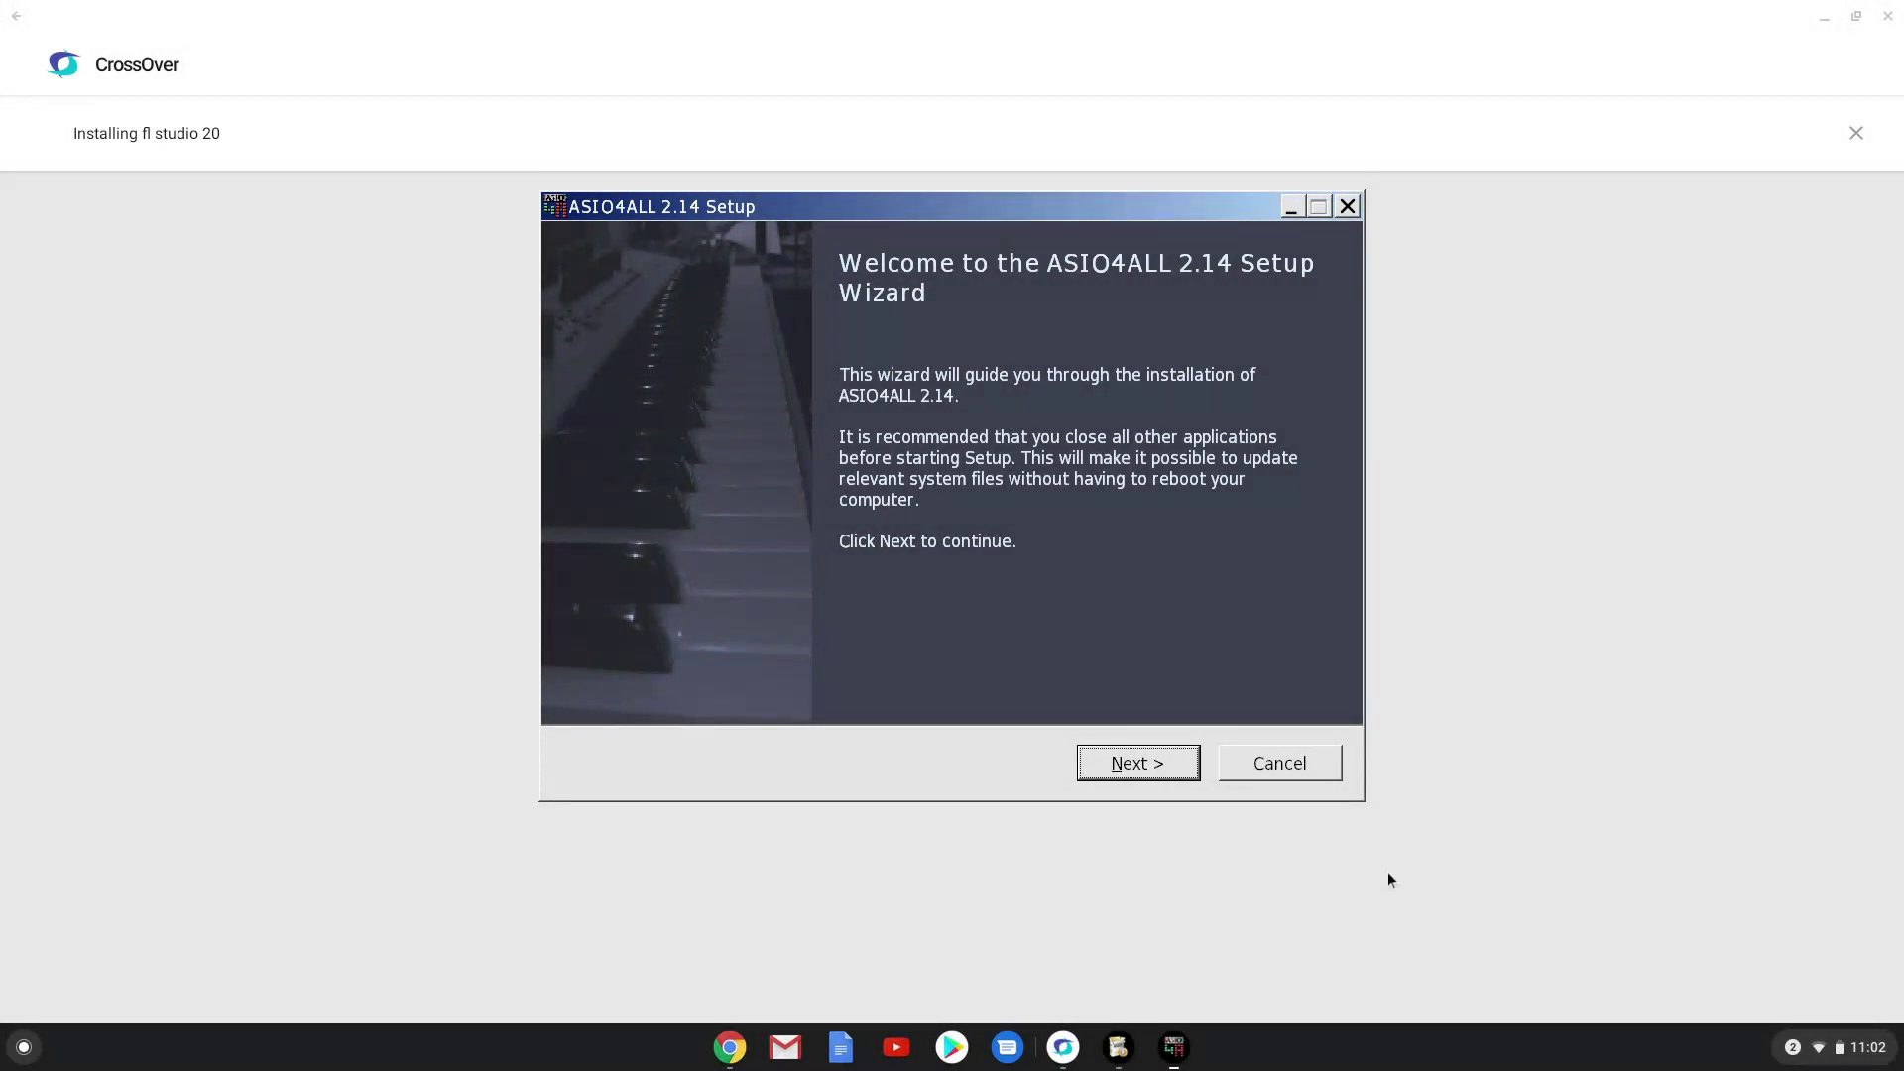
- Accept the ASIO4ALL license and install into C:\Program Files\ASIO4ALL v2 with default components
left_click(1187, 762)
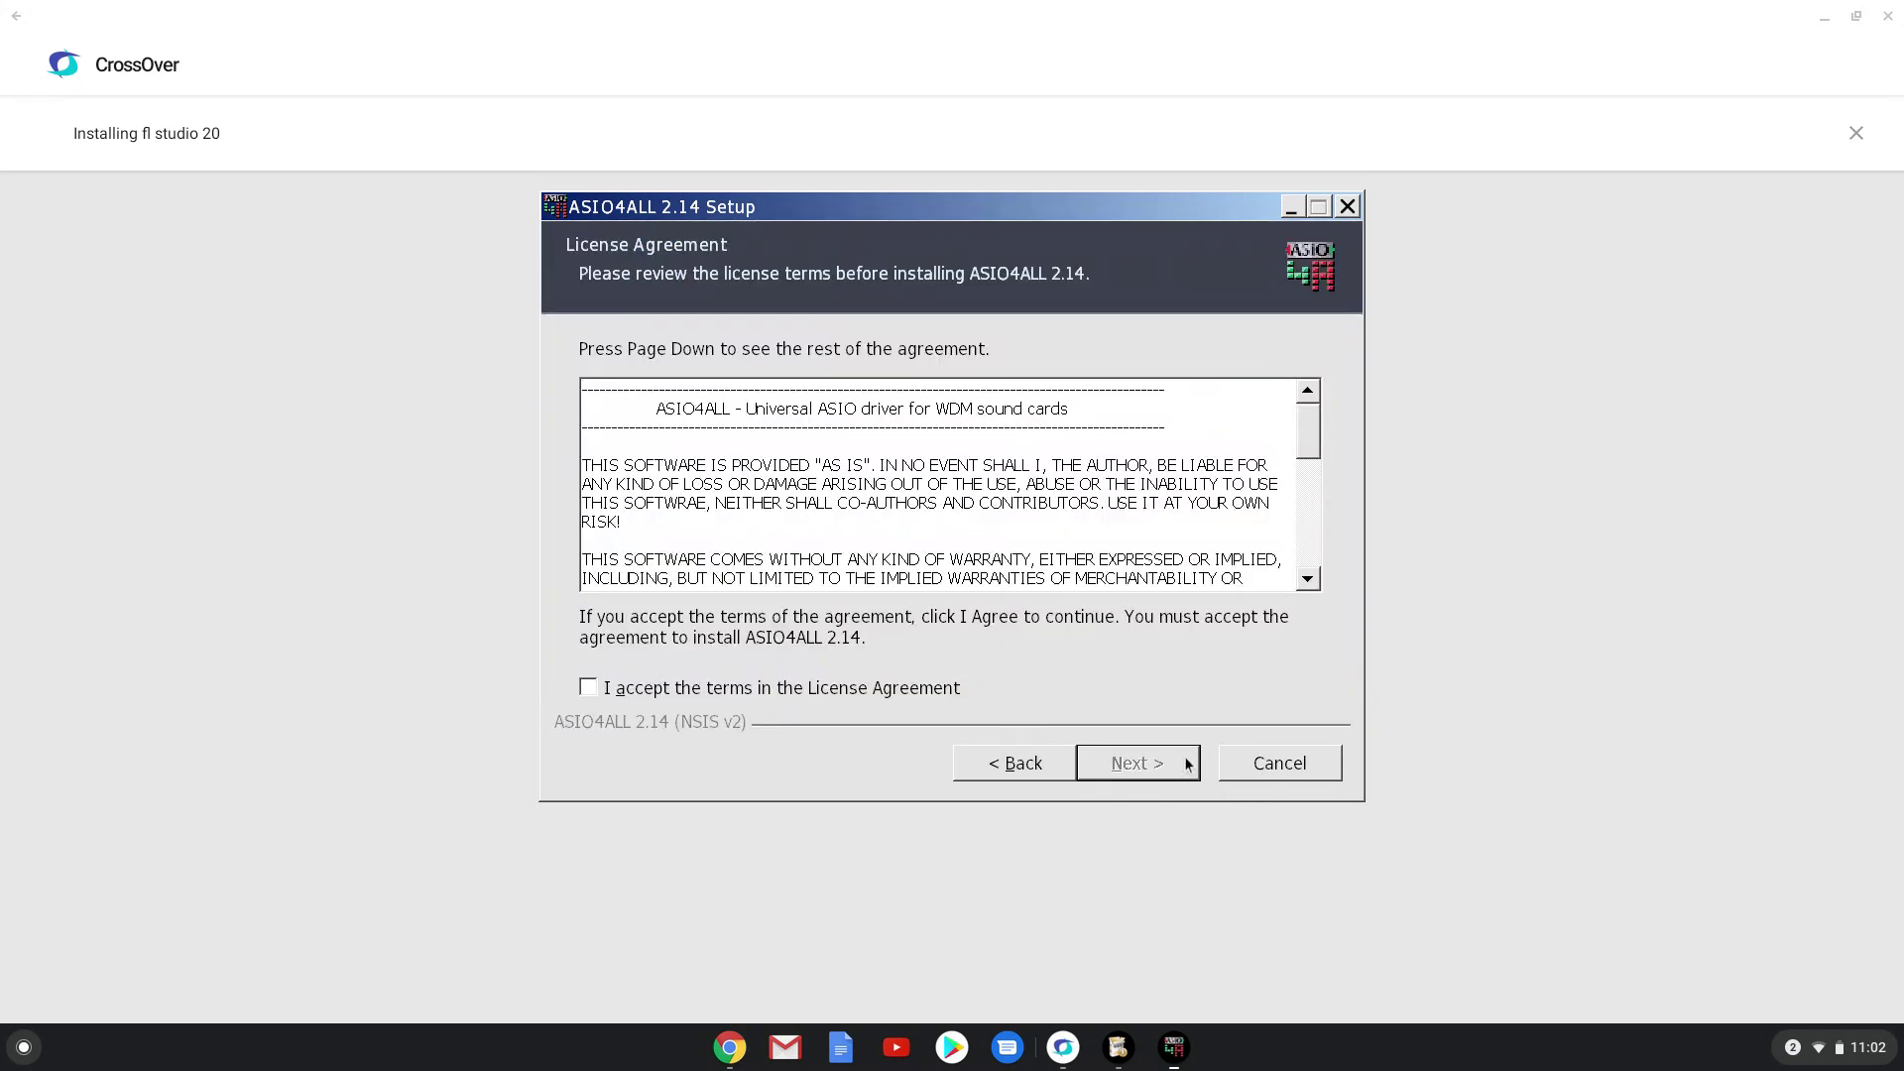
left_click(883, 689)
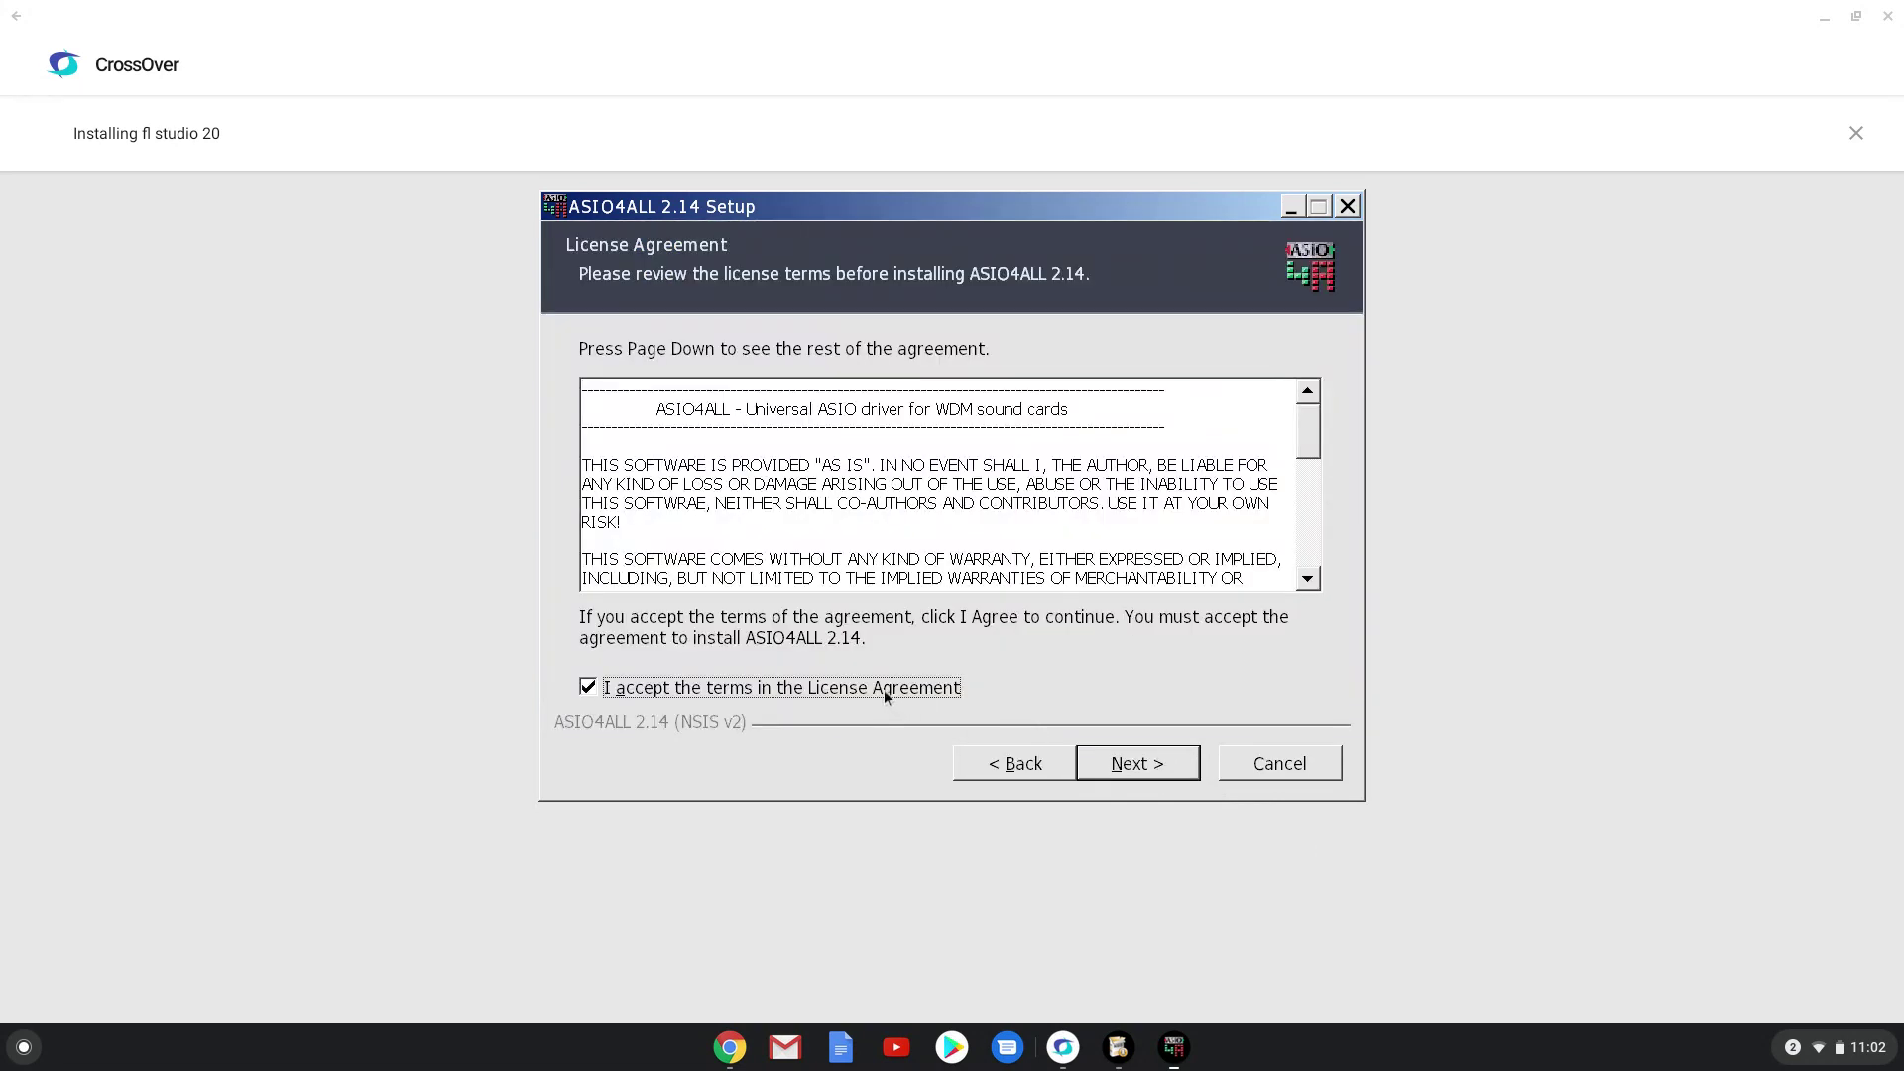
left_click(1105, 765)
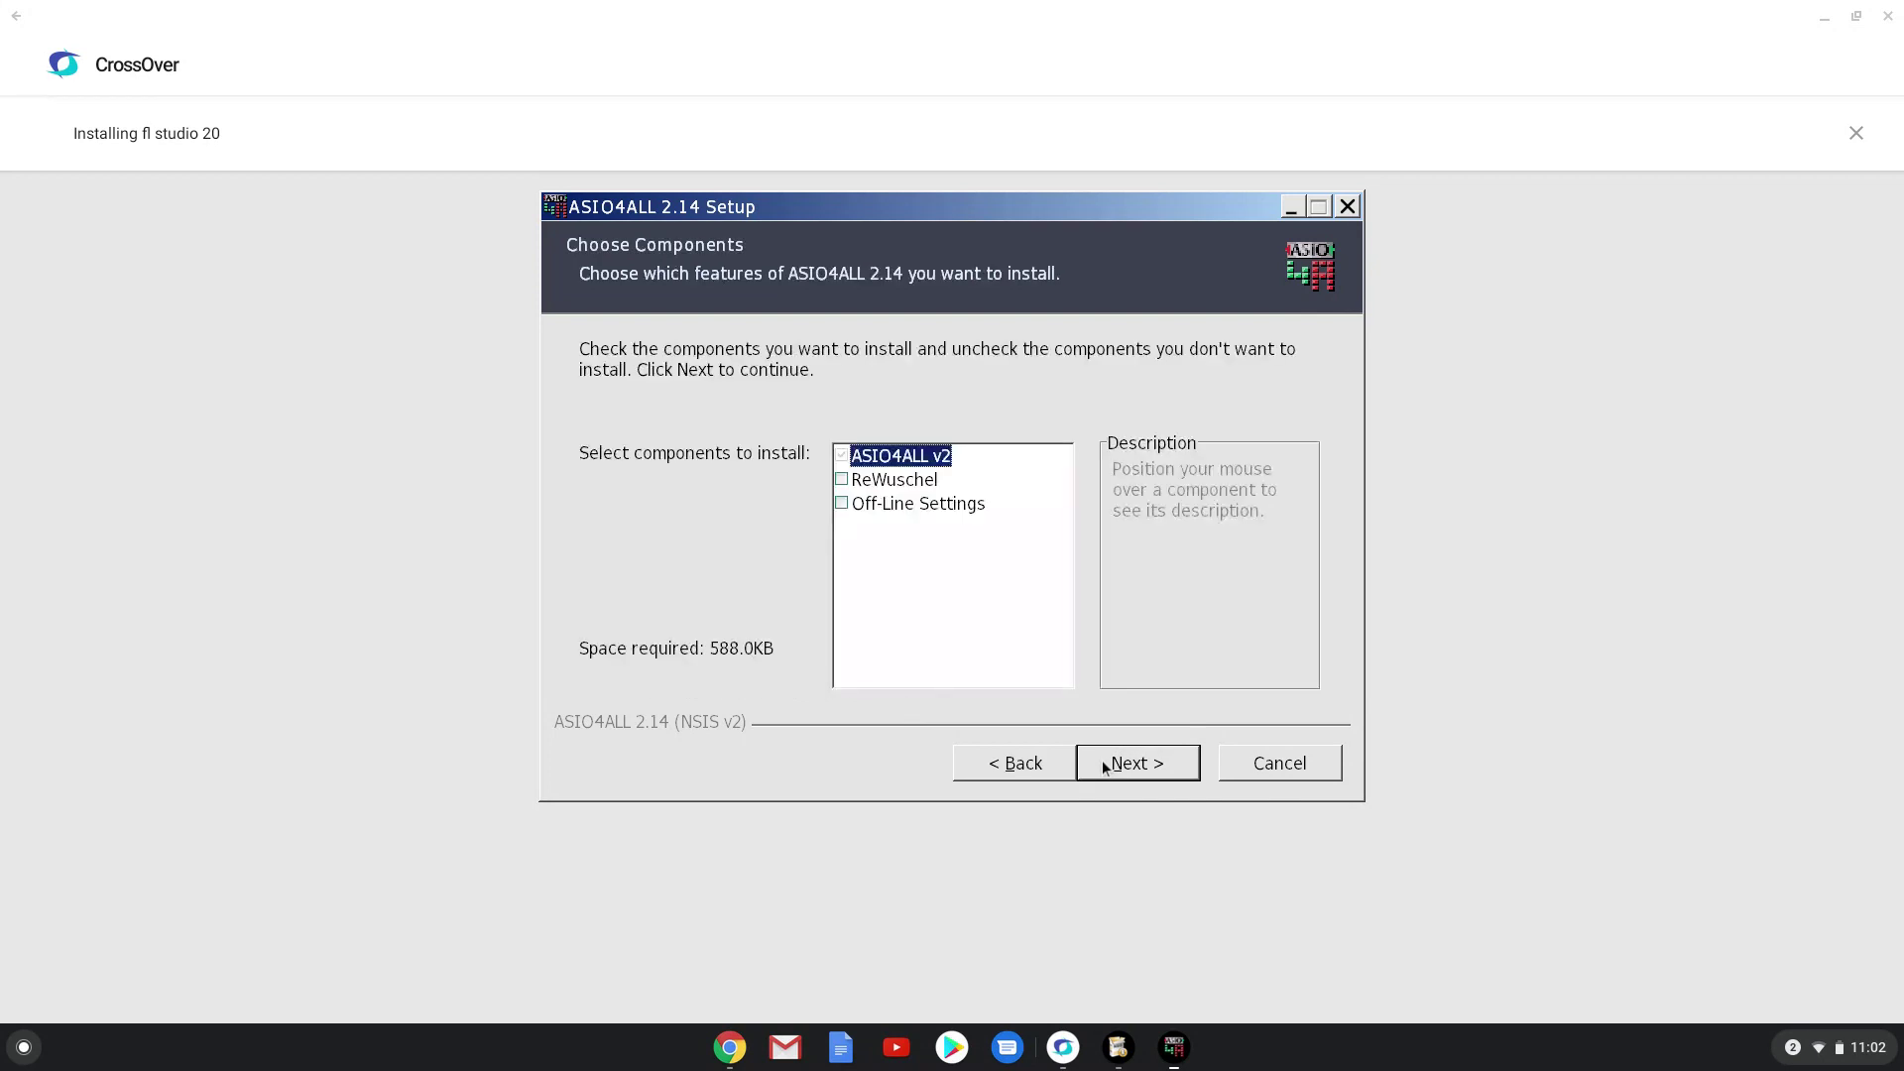
left_click(1102, 761)
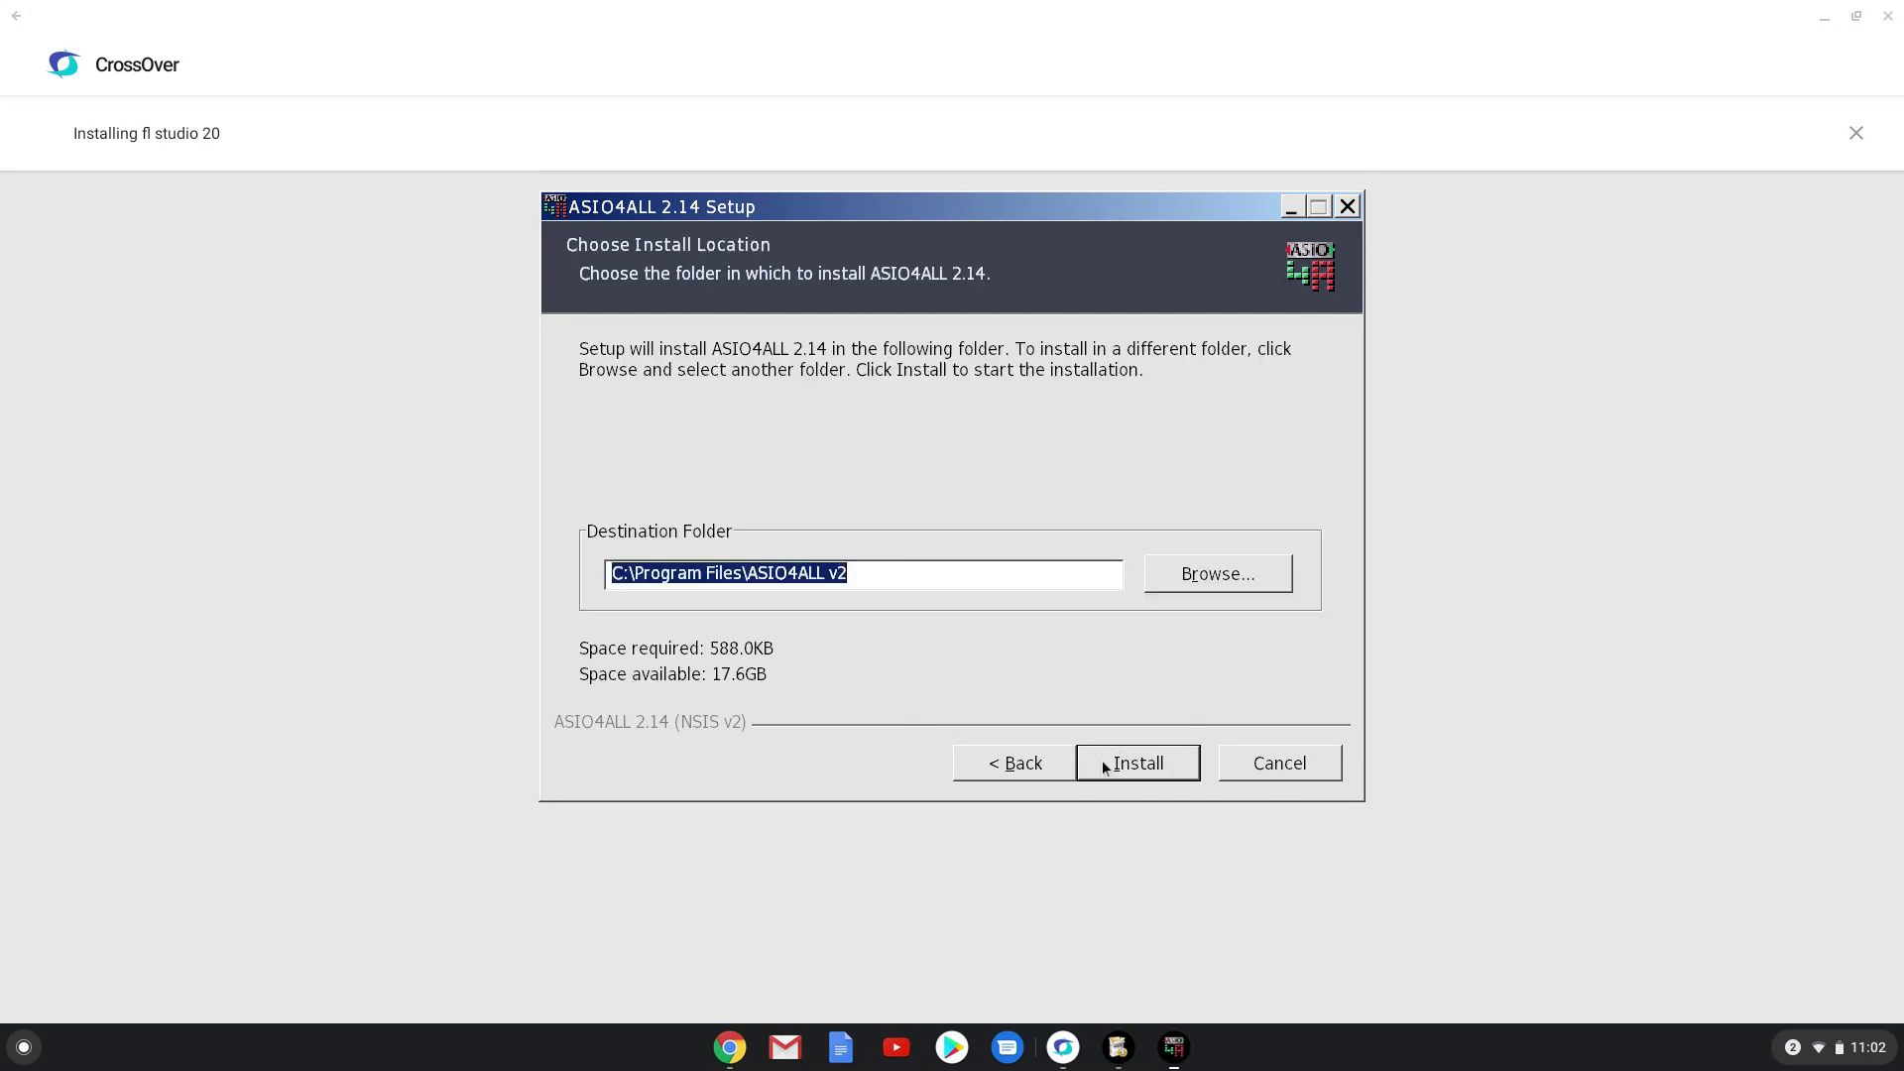
left_click(1102, 761)
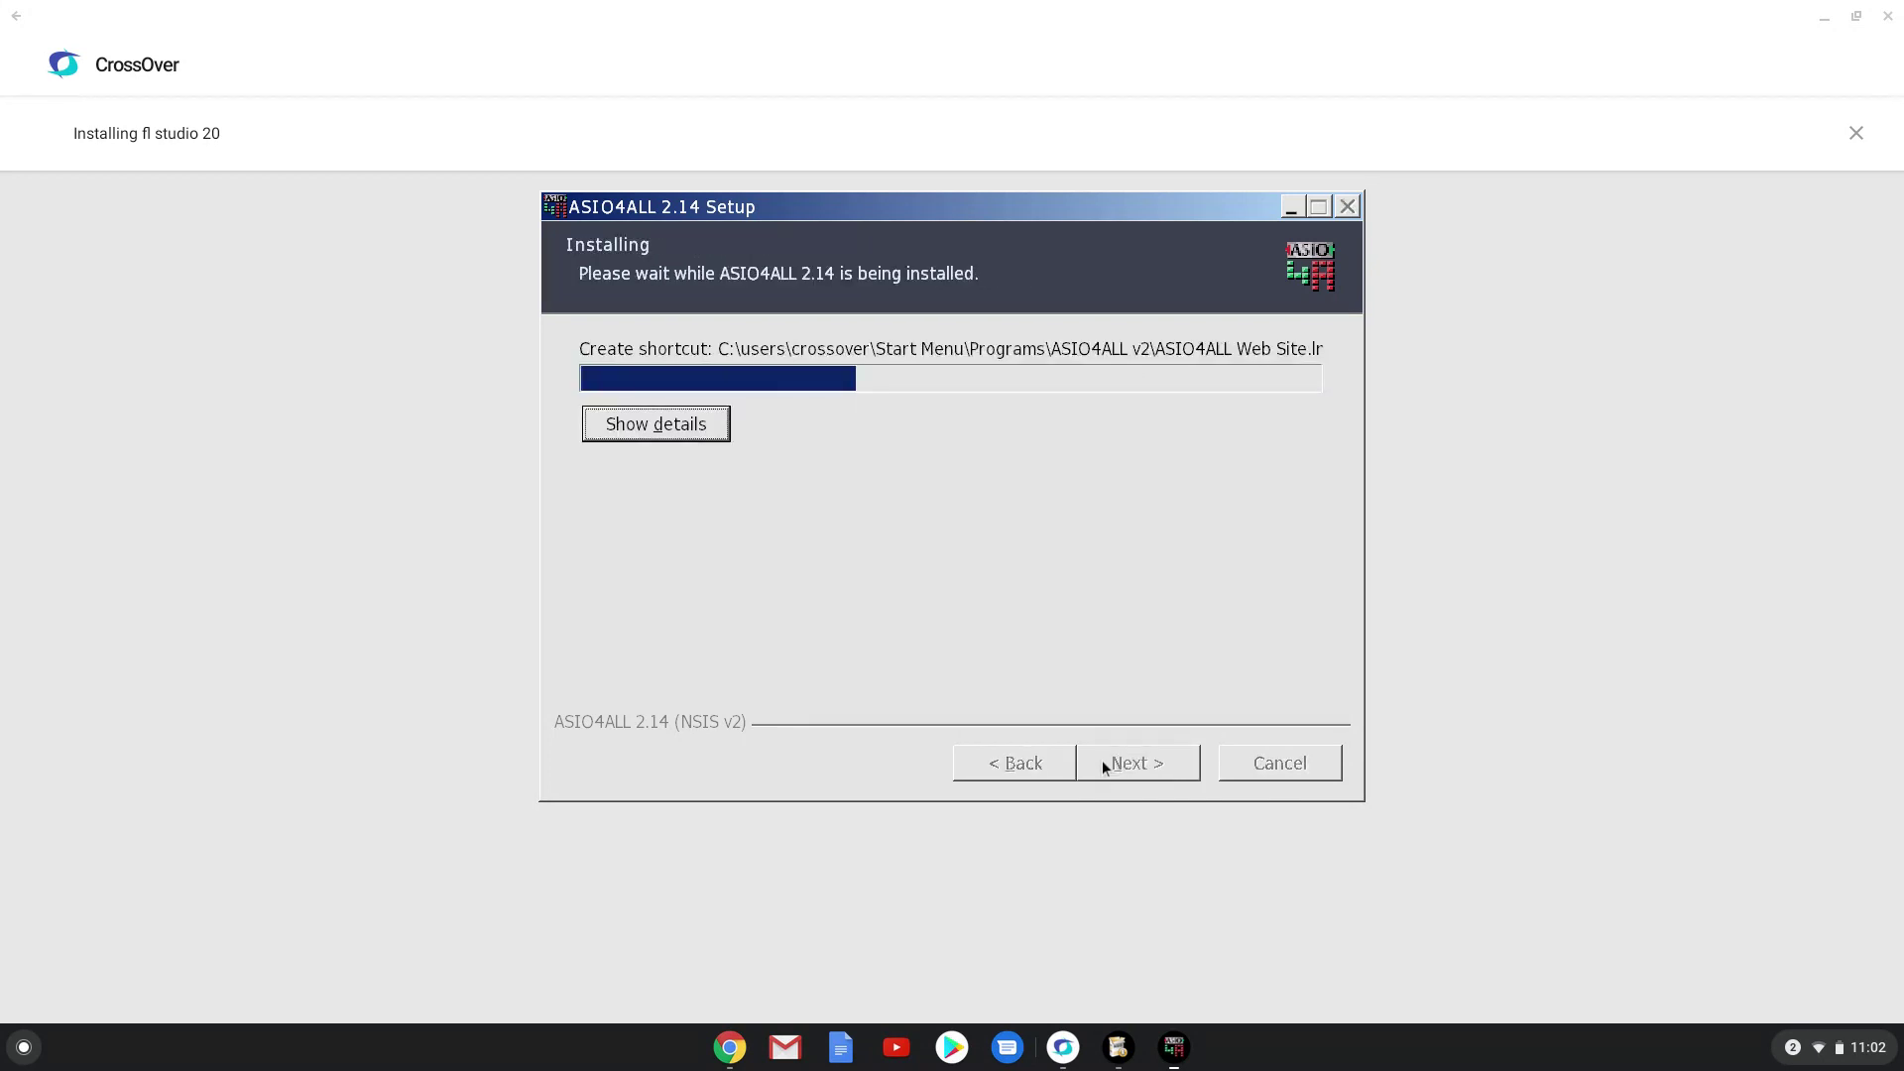